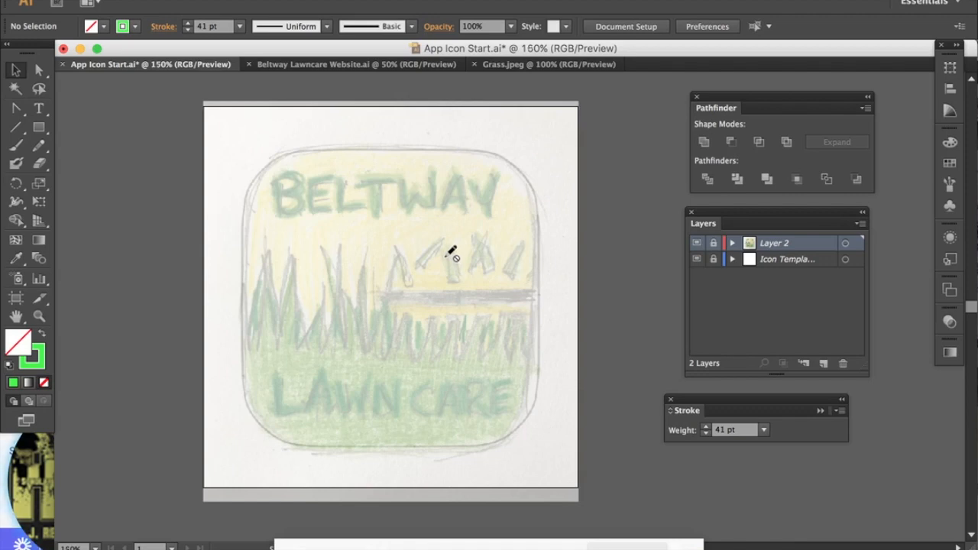
key("super+equal")
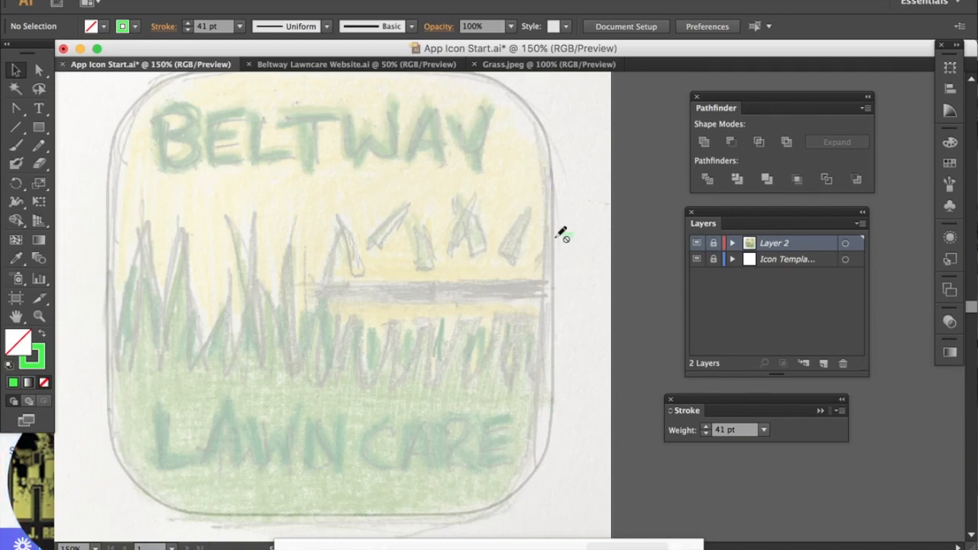
scroll(562, 233, "left", 3)
scroll(562, 233, "left", 1)
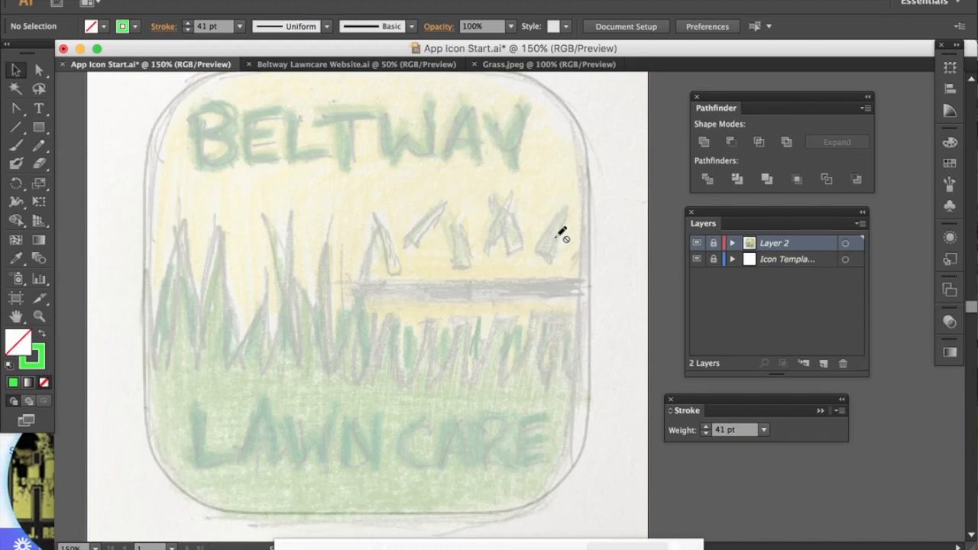
scroll(557, 237, "up", 1)
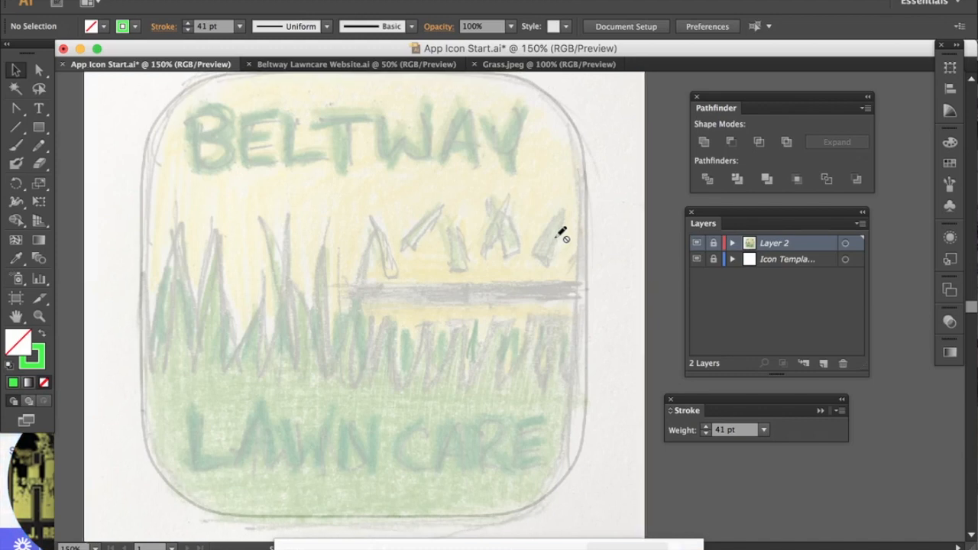
key("super+minus")
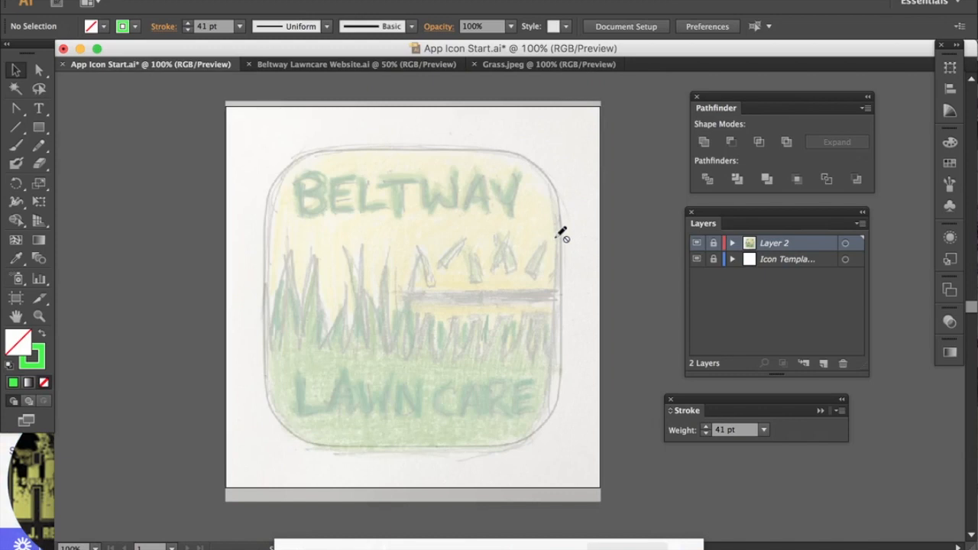
scroll(562, 233, "right", 3)
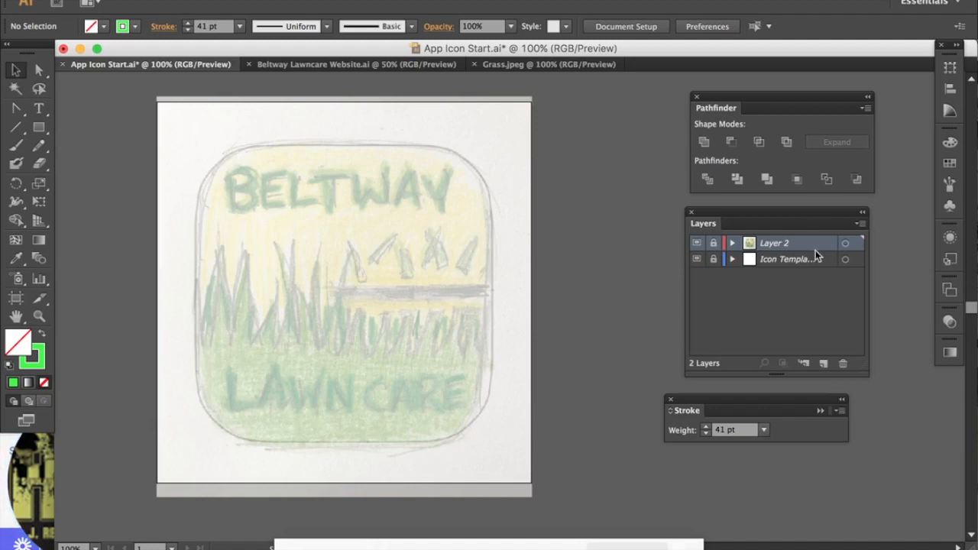
Step: Create two new layers above the sketch layer and rename the upper one Positive
left_click(824, 364)
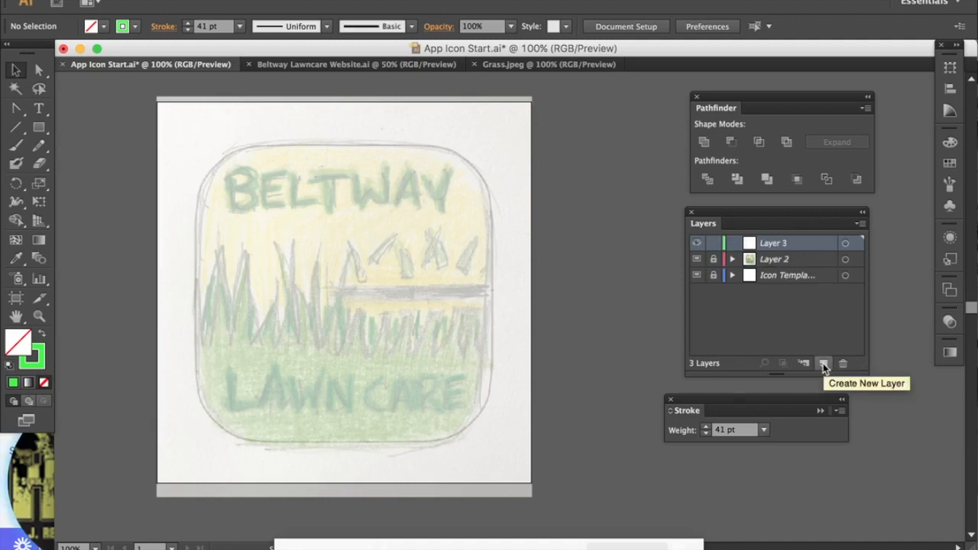
left_click(823, 363)
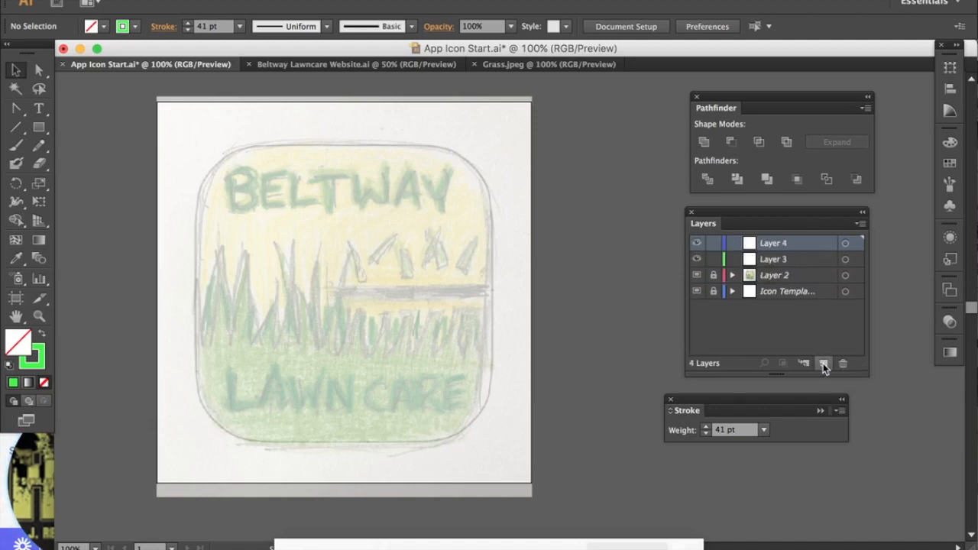
double_click(774, 244)
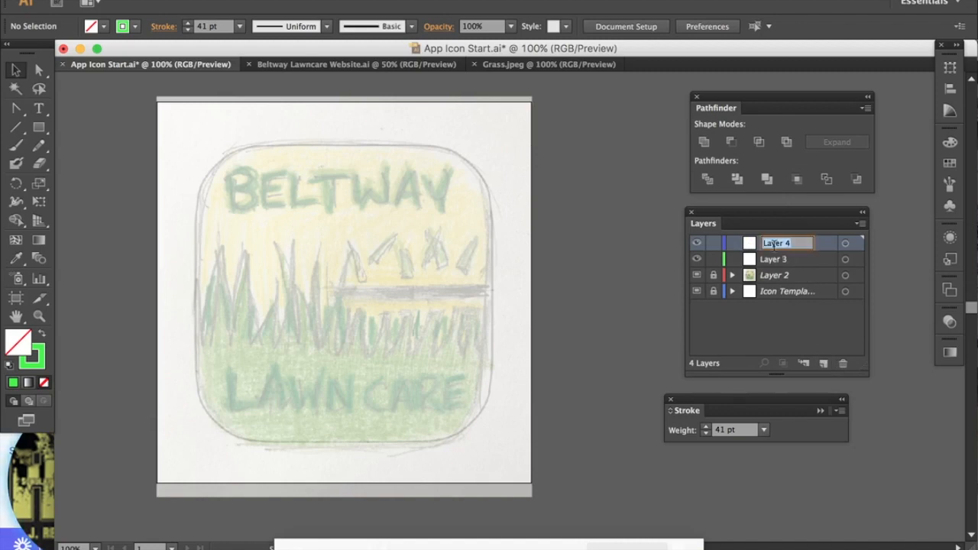
type("Positive")
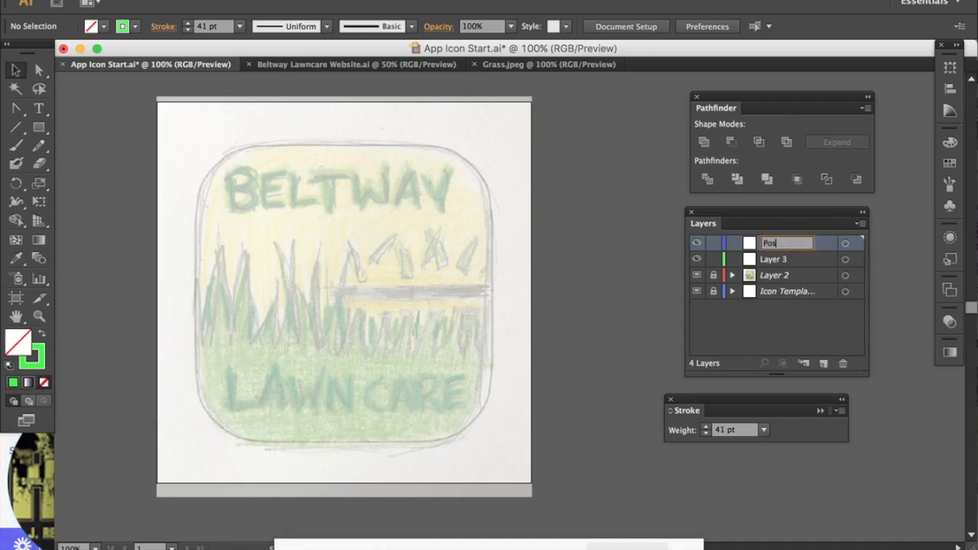
Step: Rename the new layer below Positive as Negative and lock it, leaving Positive as the active layer
left_click(768, 264)
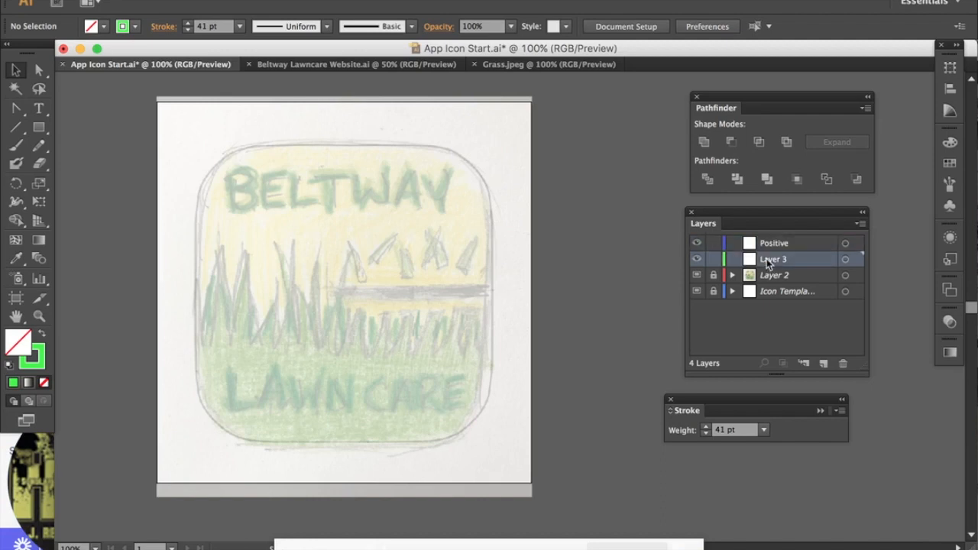
double_click(768, 260)
type("Negative")
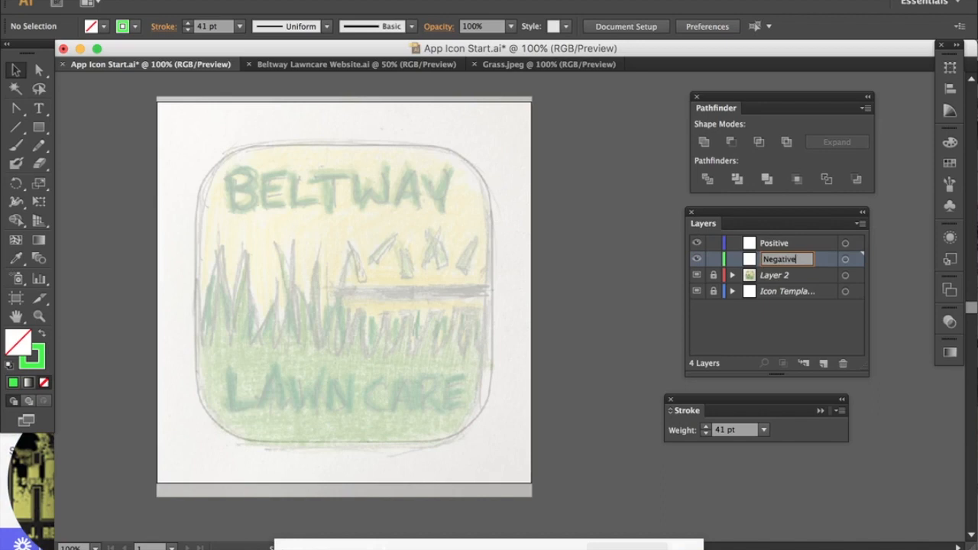
left_click(799, 243)
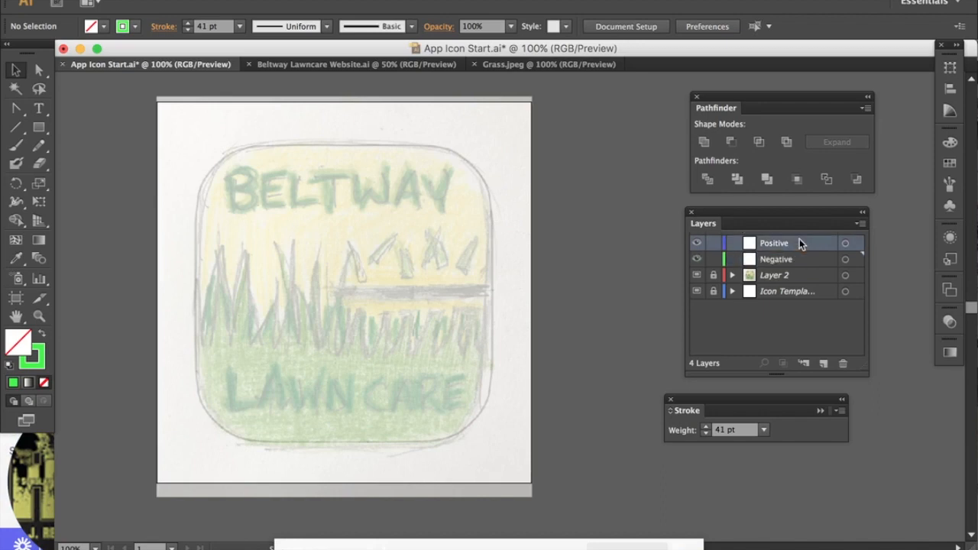
left_click(714, 260)
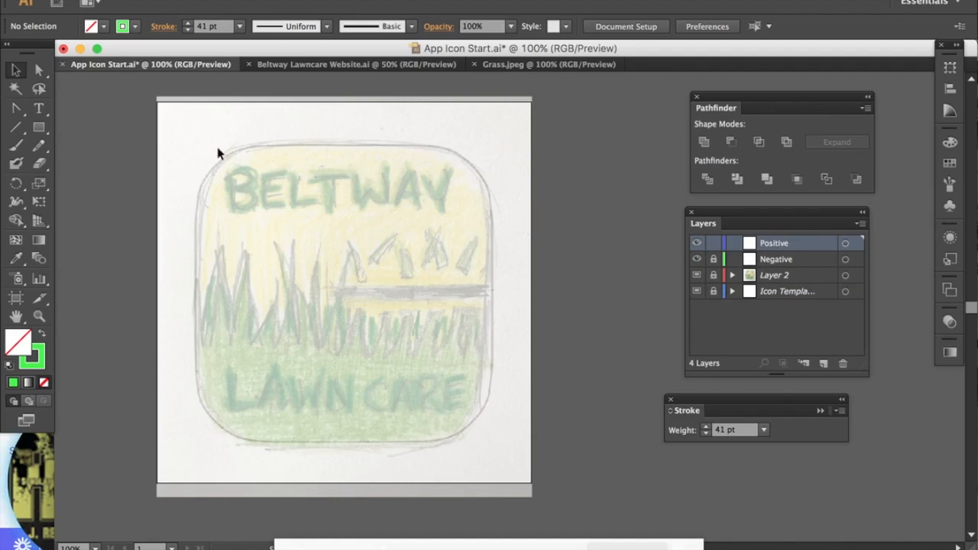
Step: Trace the sketched icon border with the Pen tool as a closed eight-point path of straight segments, with no fill and no stroke
key("p")
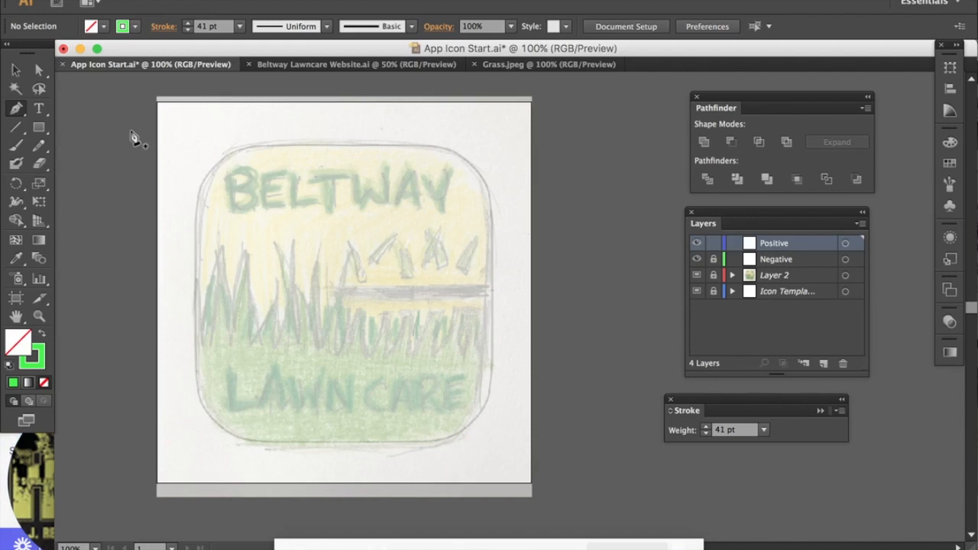
left_click(44, 383)
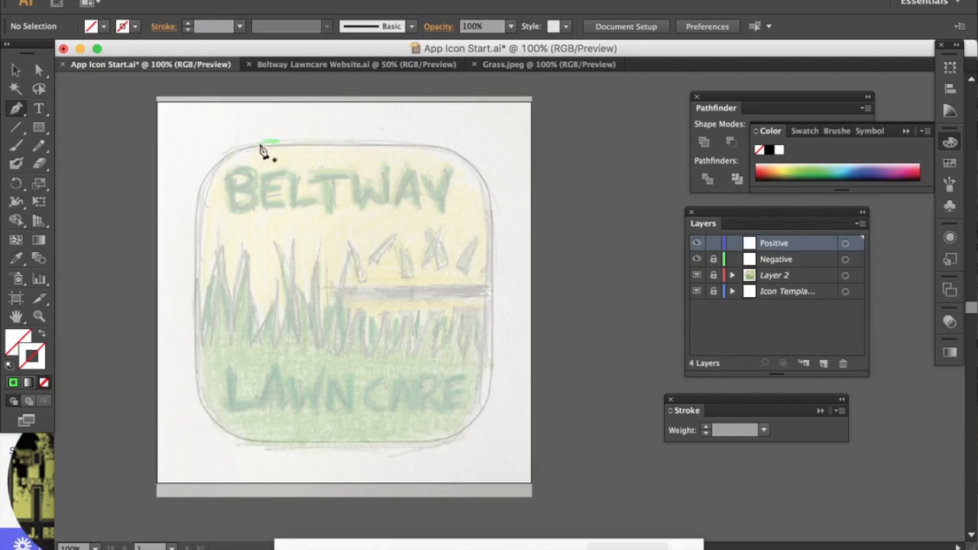
left_click(270, 144)
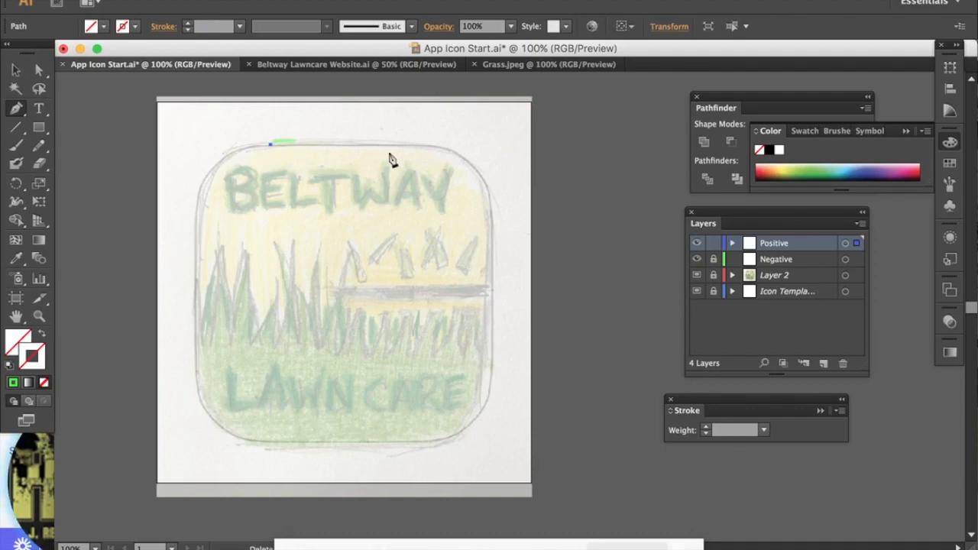
left_click(421, 143)
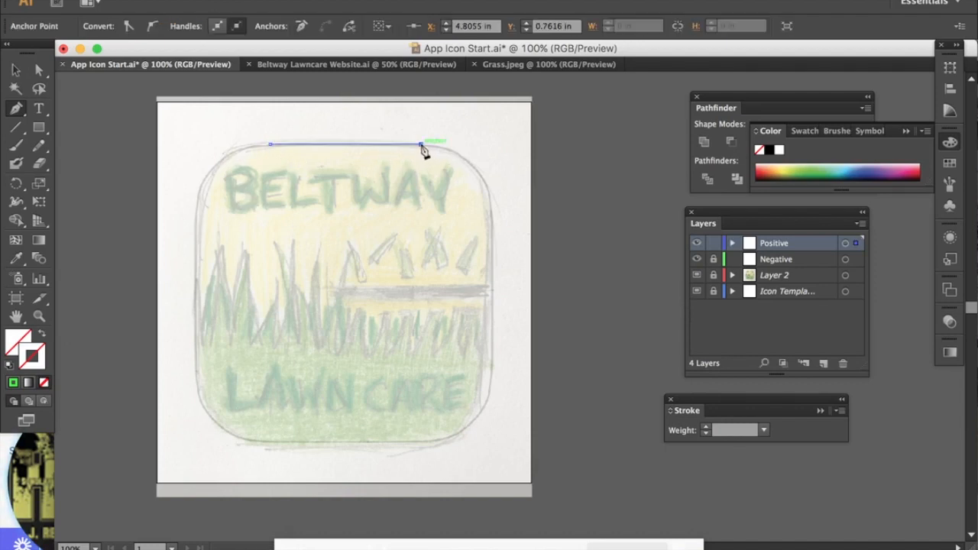
left_click(490, 212)
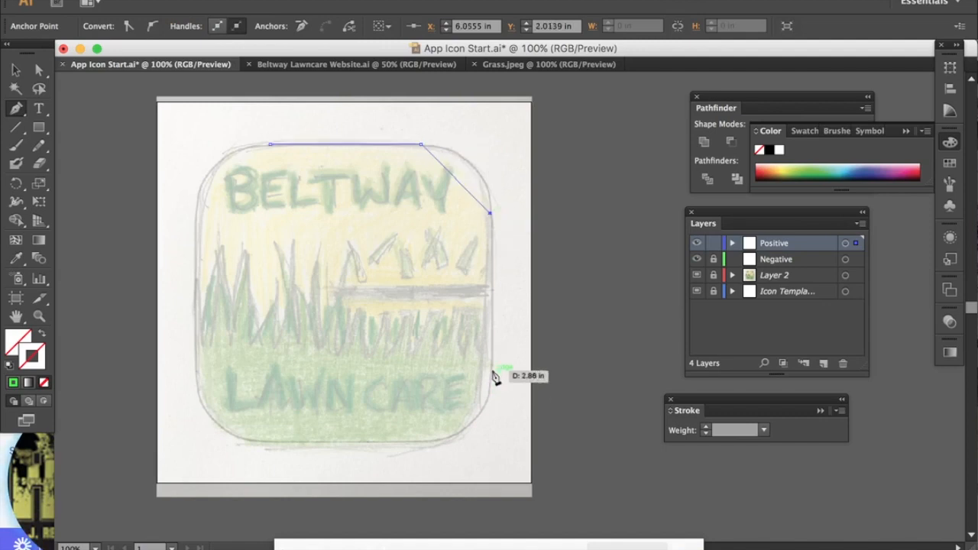
left_click(493, 370)
left_click(431, 442)
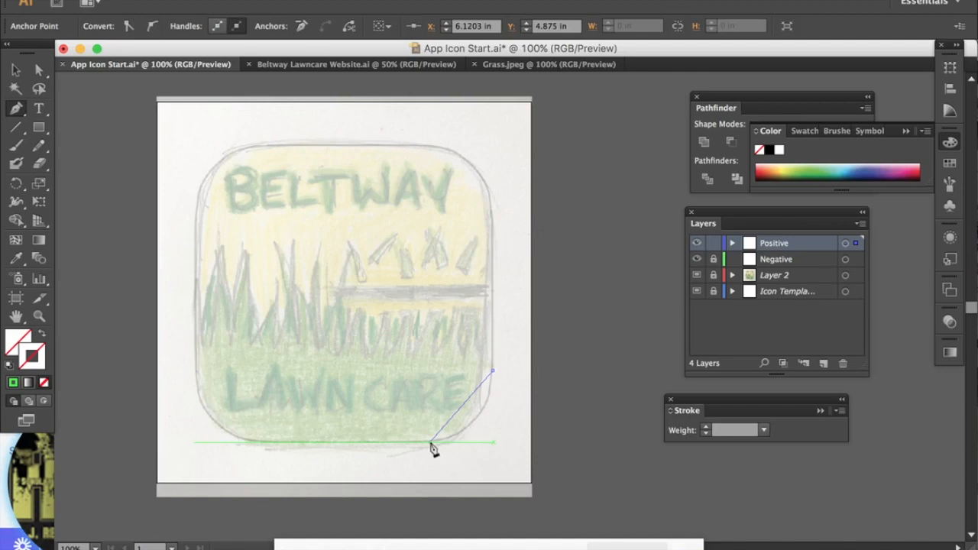
left_click(261, 443)
left_click(197, 373)
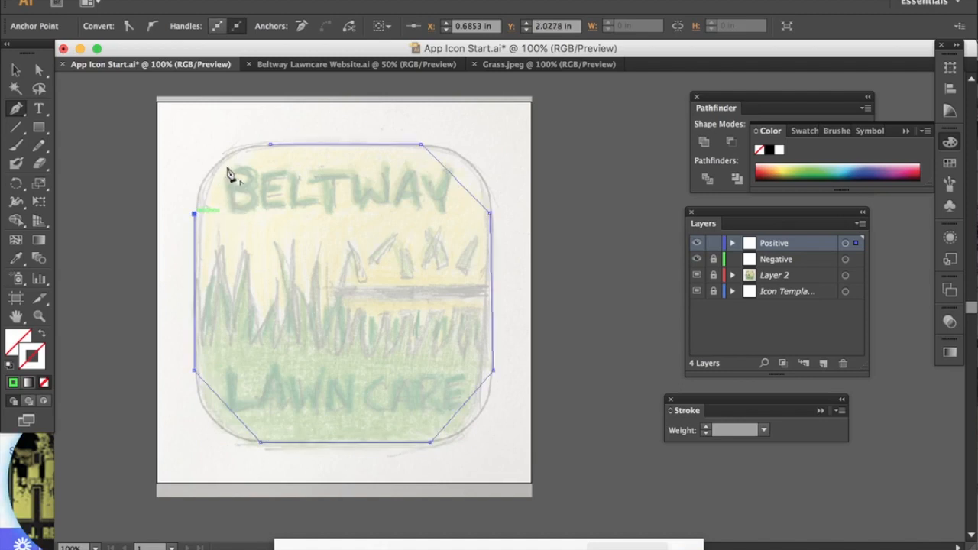
left_click(271, 146)
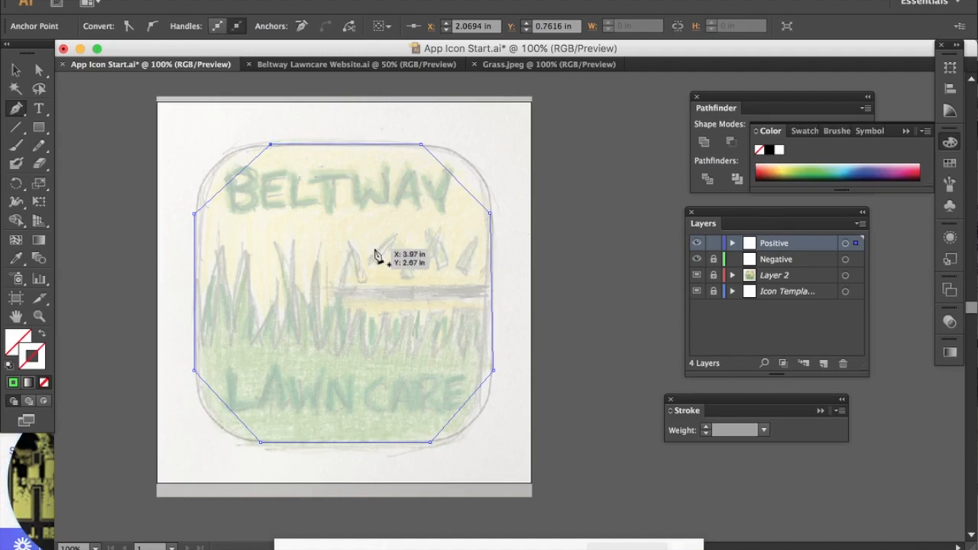
Step: Convert all eight anchor points of the border path to smooth points so the four corners curve along the sketched outline
key("shift+c")
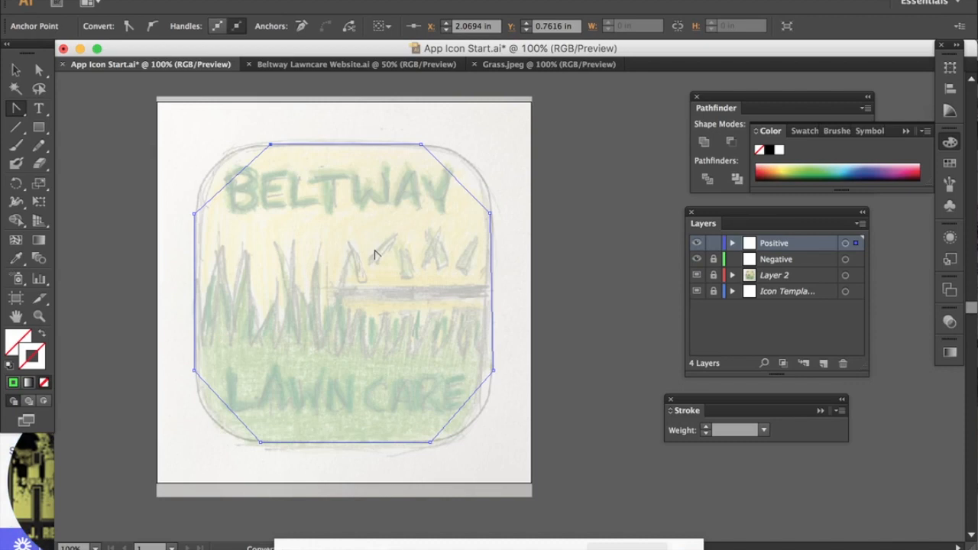
left_click_drag(271, 144, 317, 146)
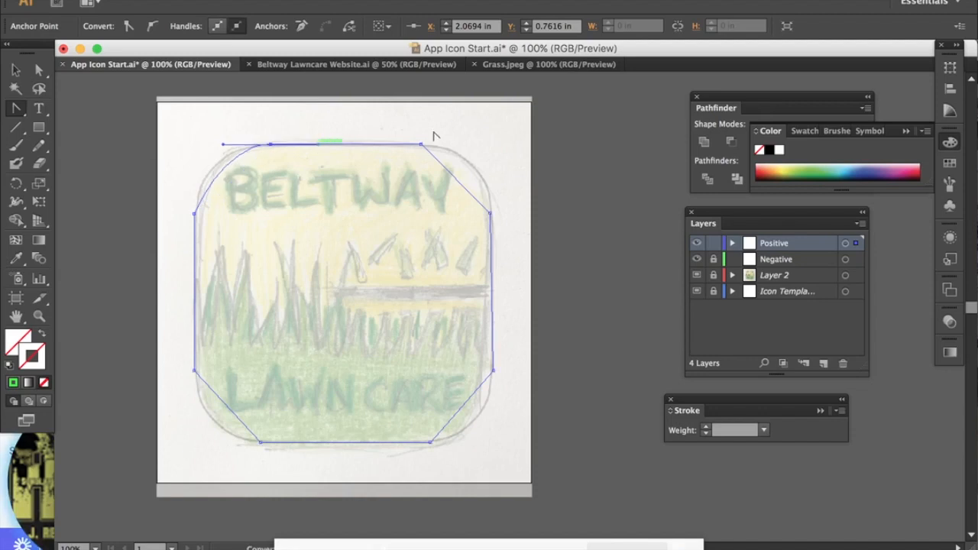
left_click_drag(422, 145, 466, 145)
left_click_drag(490, 214, 493, 262)
left_click_drag(493, 373, 493, 414)
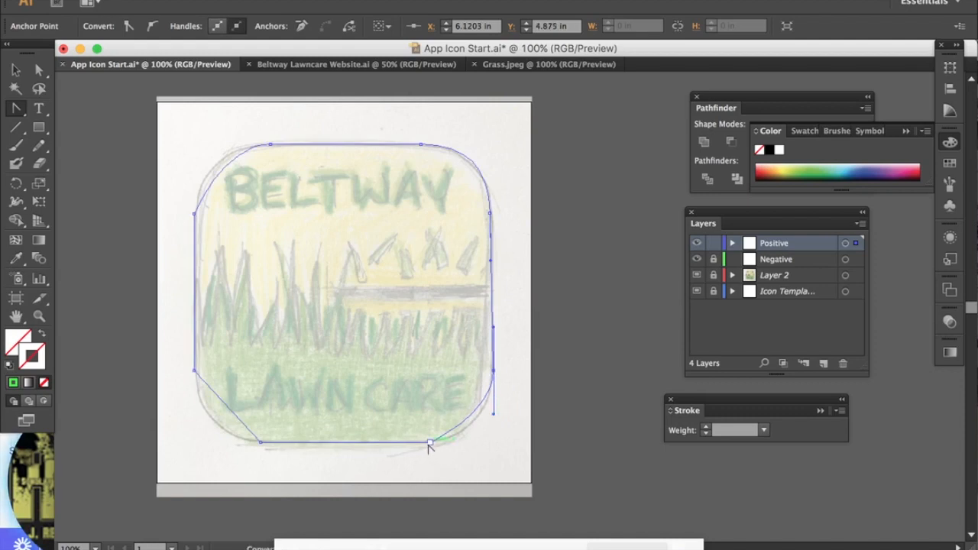
left_click_drag(431, 442, 392, 449)
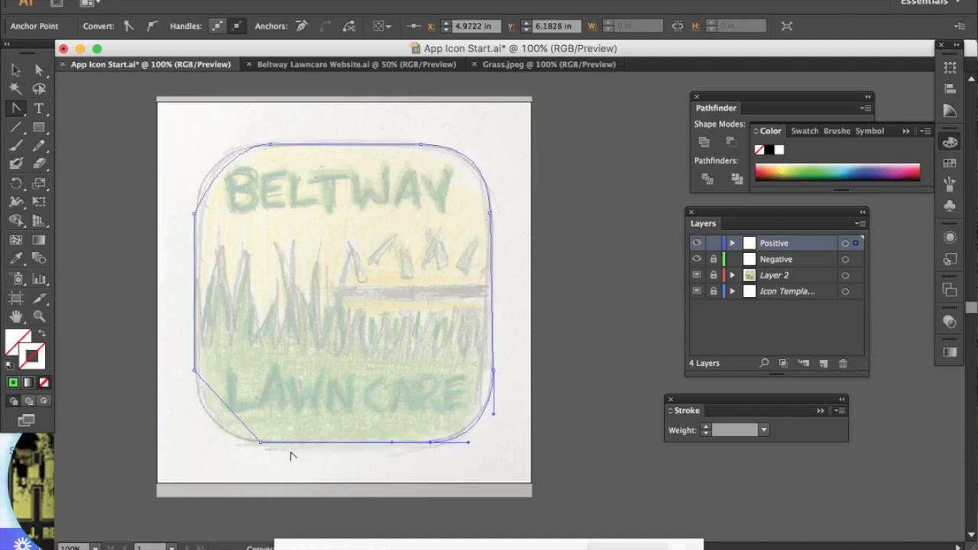
left_click_drag(260, 444, 211, 440)
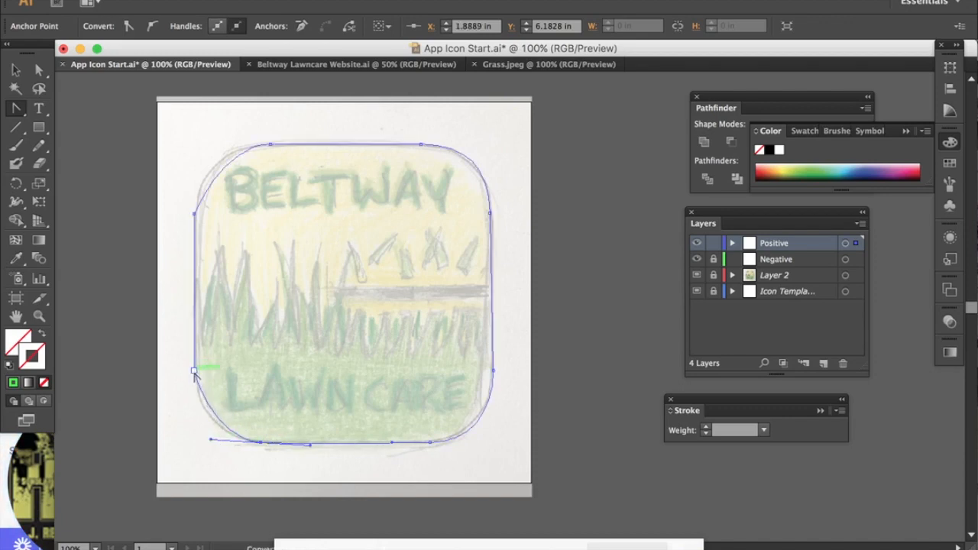
left_click_drag(195, 373, 194, 344)
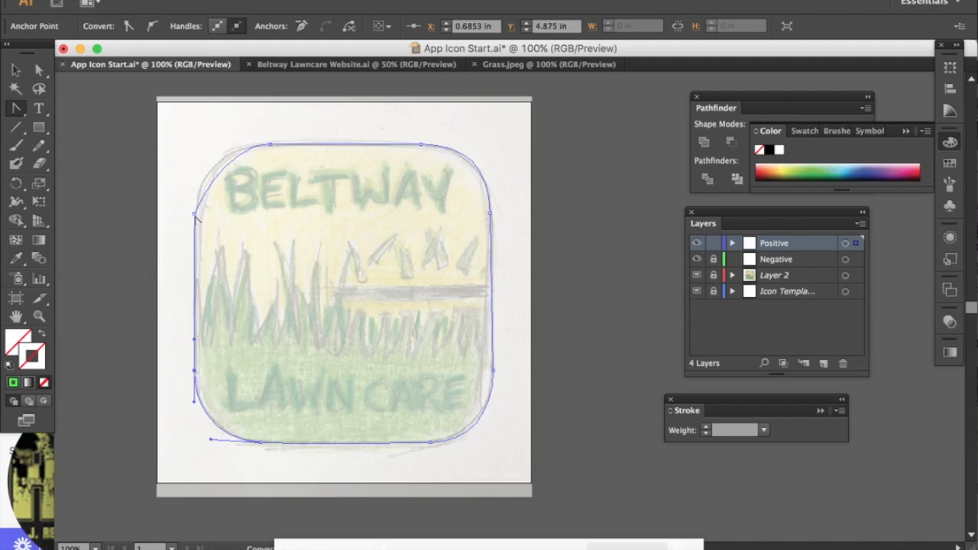
left_click_drag(195, 217, 195, 179)
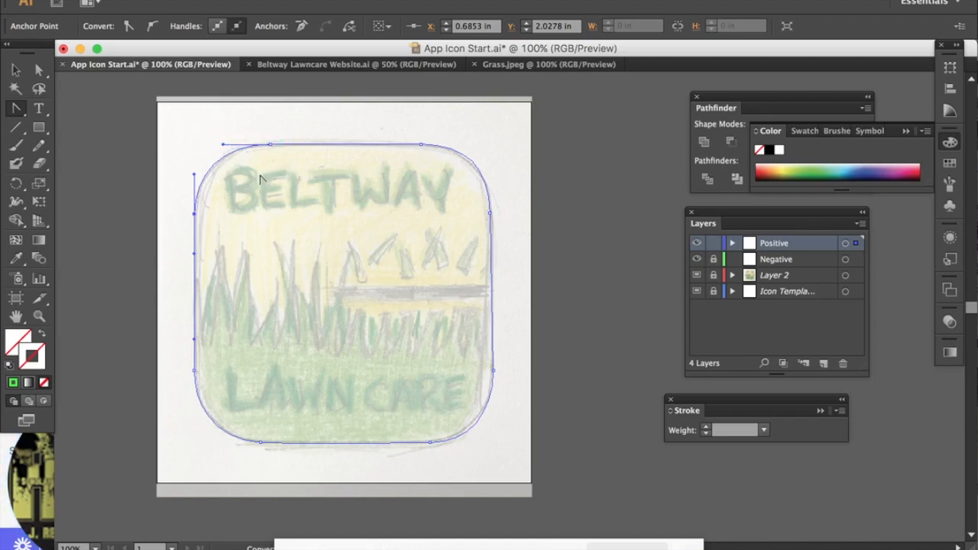
Step: Adjust the two right-side anchor points and their handles with Direct Selection so the border's right edge runs straight and its upper corner follows the sketch
key("a")
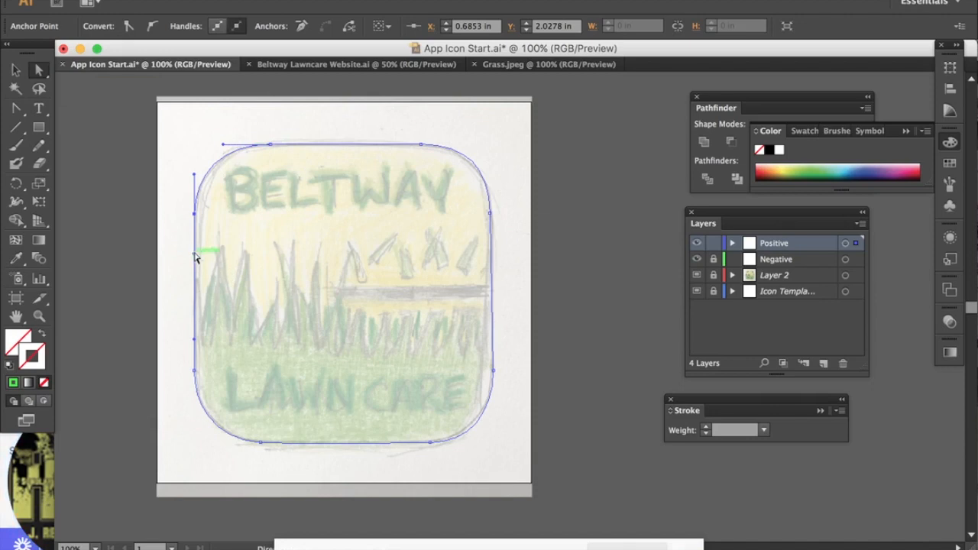
left_click(494, 374)
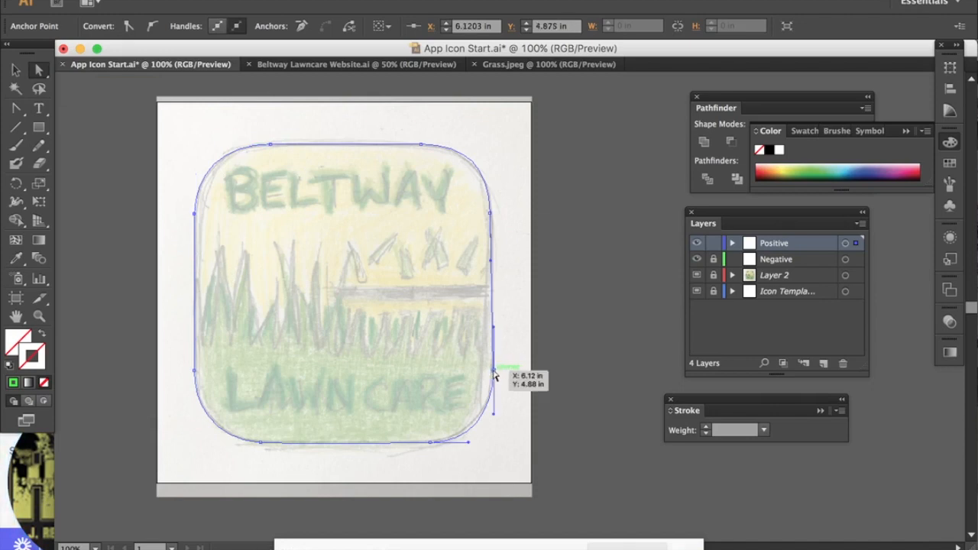
key("super+equal")
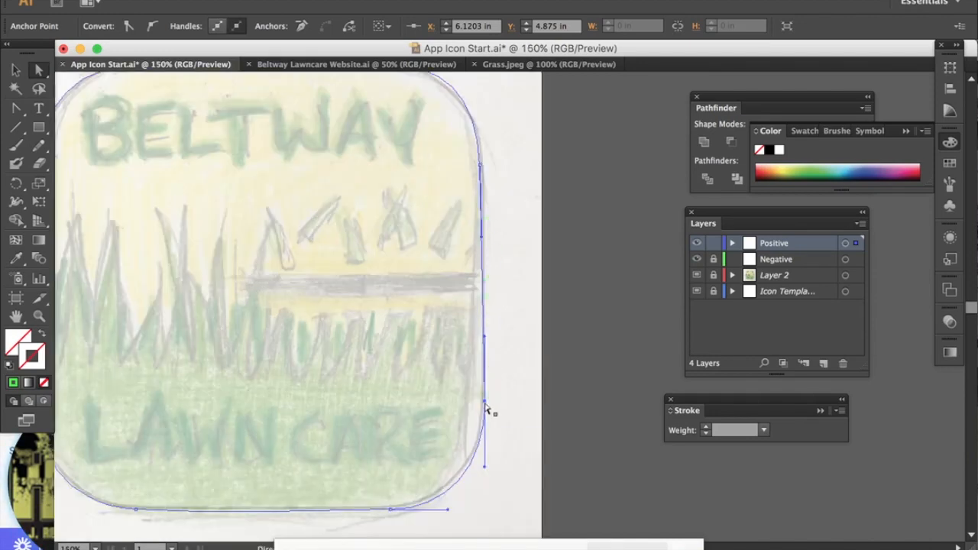
left_click_drag(482, 407, 481, 408)
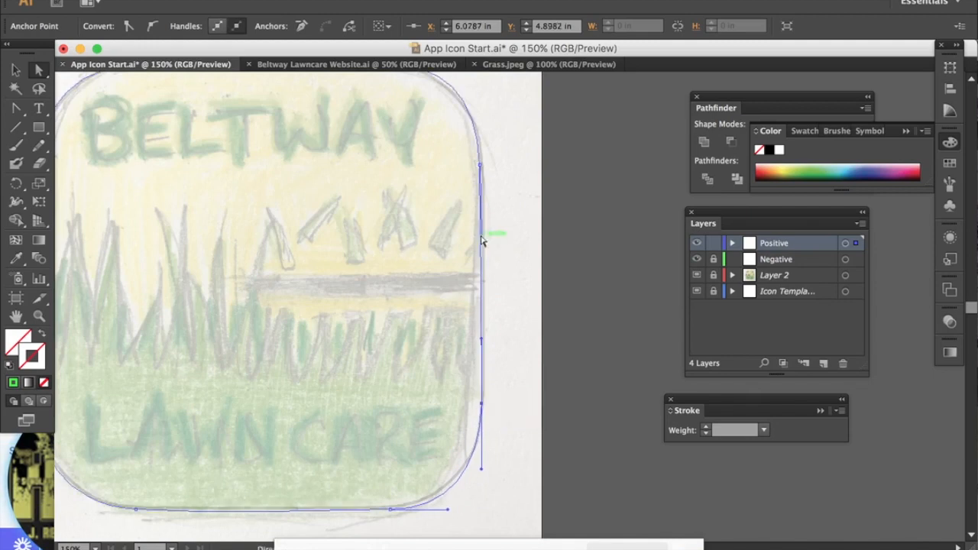
left_click(481, 166)
left_click_drag(483, 171, 485, 176)
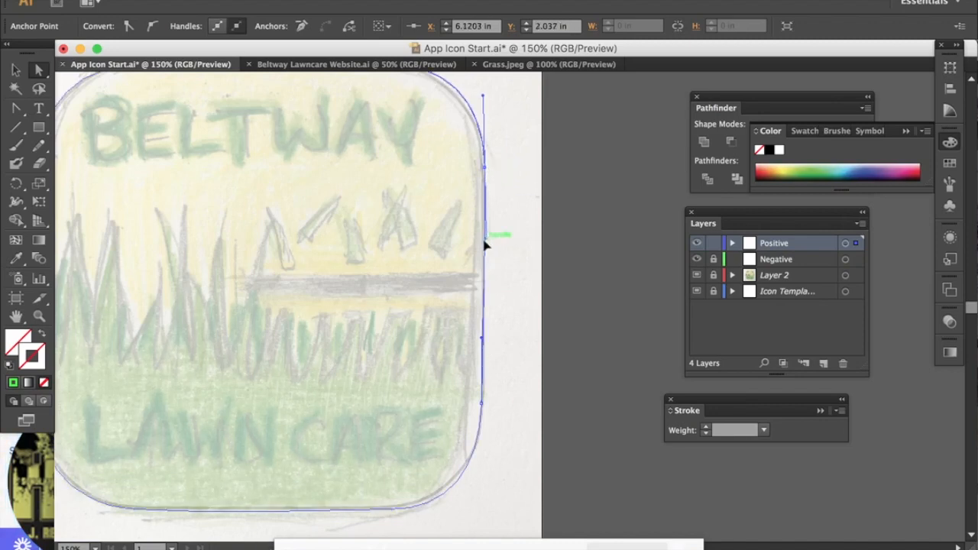
left_click(484, 341)
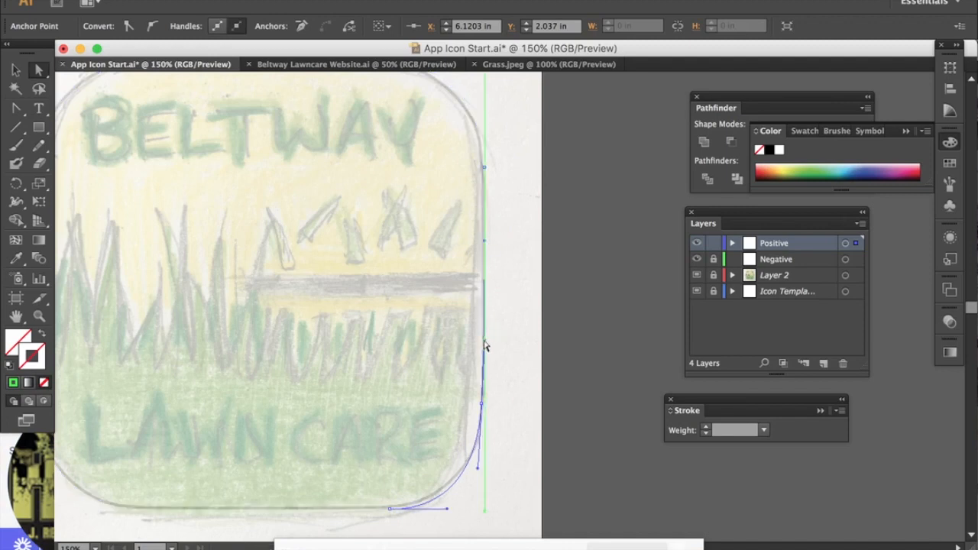
scroll(517, 282, "up", 4)
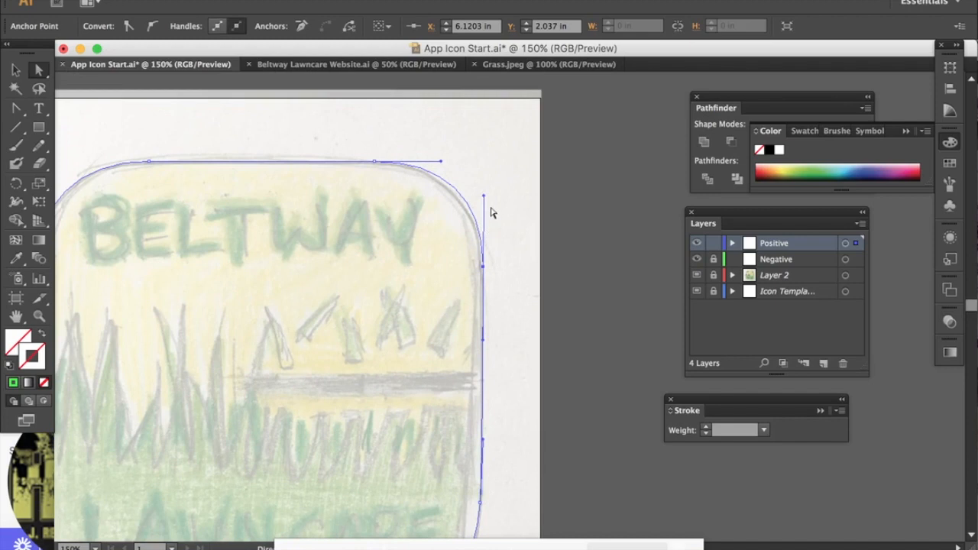
left_click_drag(483, 201, 483, 211)
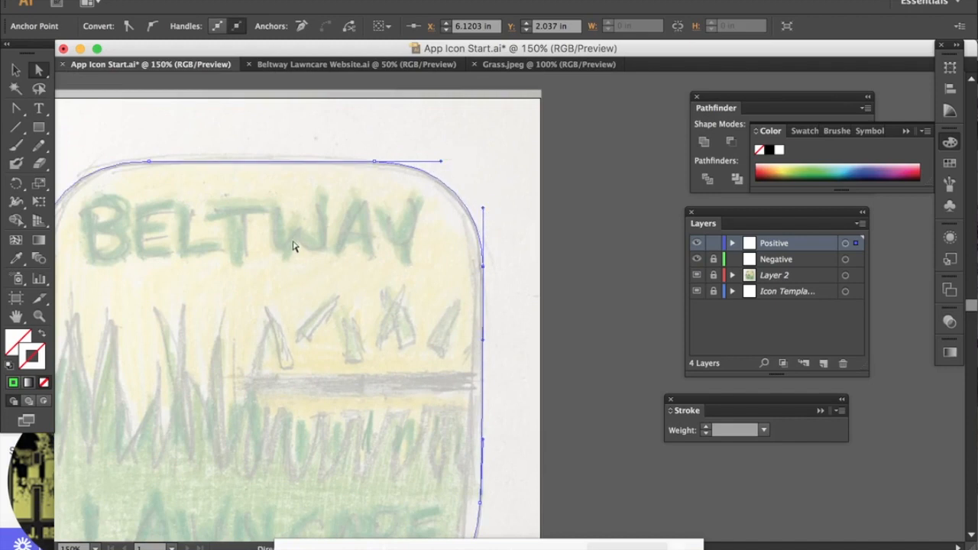
Step: Reshape the border's lower-left corner by adjusting its two curve handles to match the sketched outline
scroll(293, 246, "left", 4)
scroll(293, 245, "down", 5)
scroll(293, 246, "down", 1)
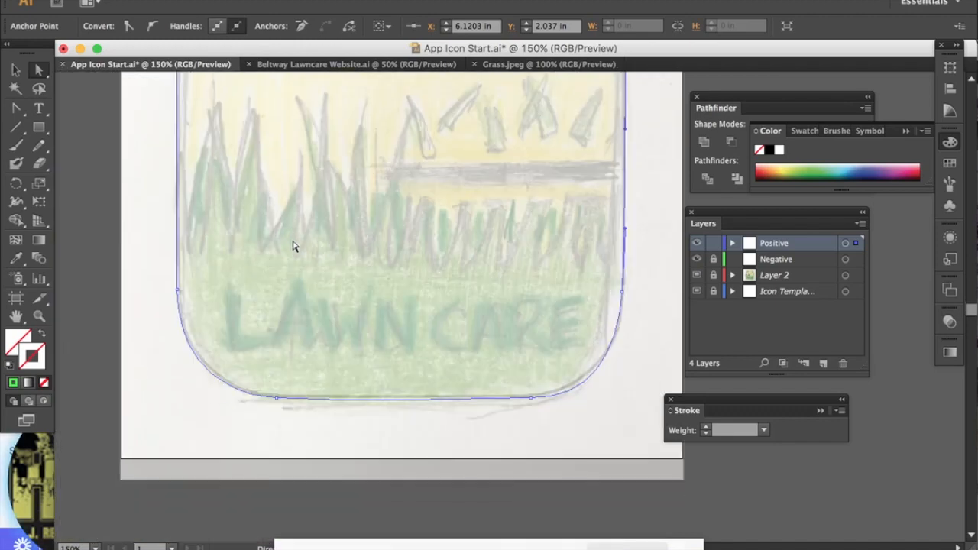
left_click(178, 289)
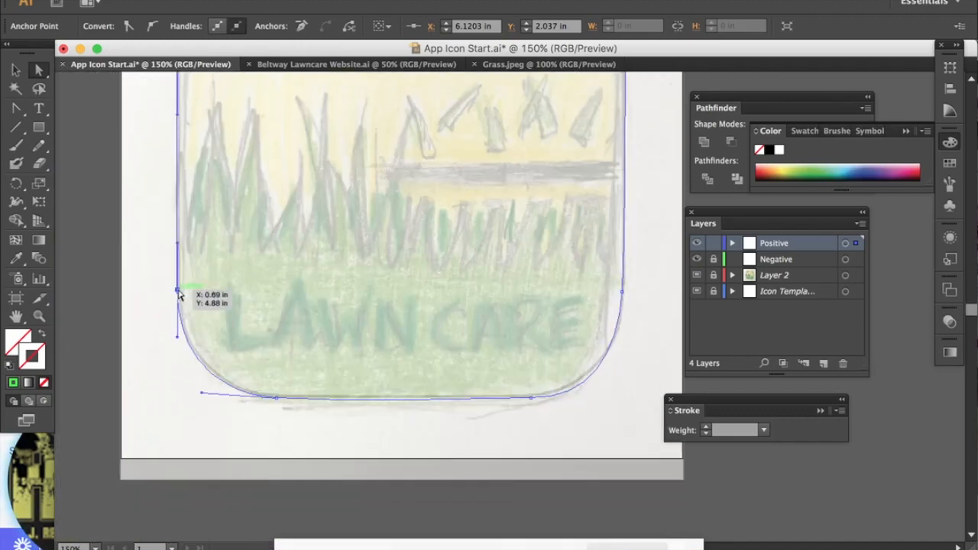
left_click_drag(176, 338, 181, 345)
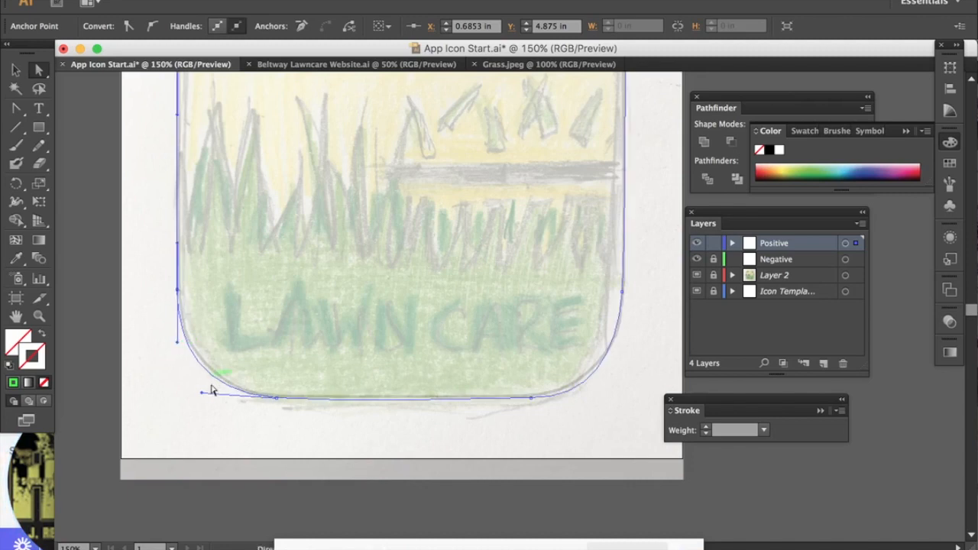
left_click_drag(206, 396, 215, 398)
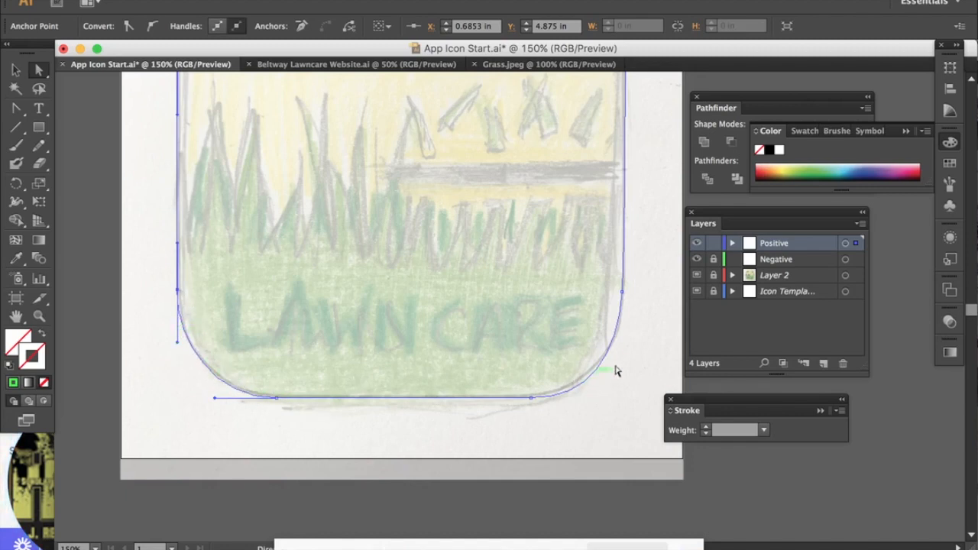
scroll(535, 352, "up", 3)
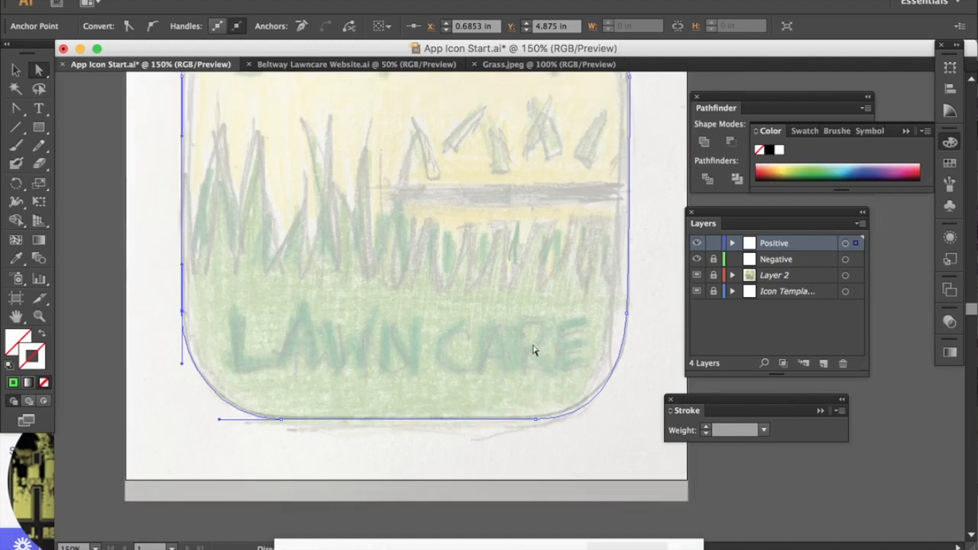
scroll(535, 351, "up", 1)
scroll(535, 351, "left", 1)
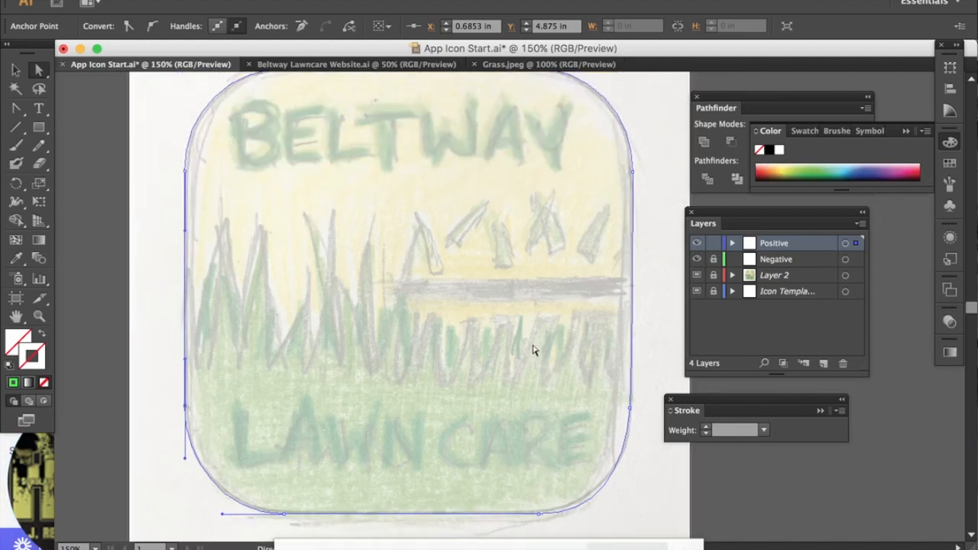
scroll(533, 352, "up", 1)
scroll(534, 352, "left", 1)
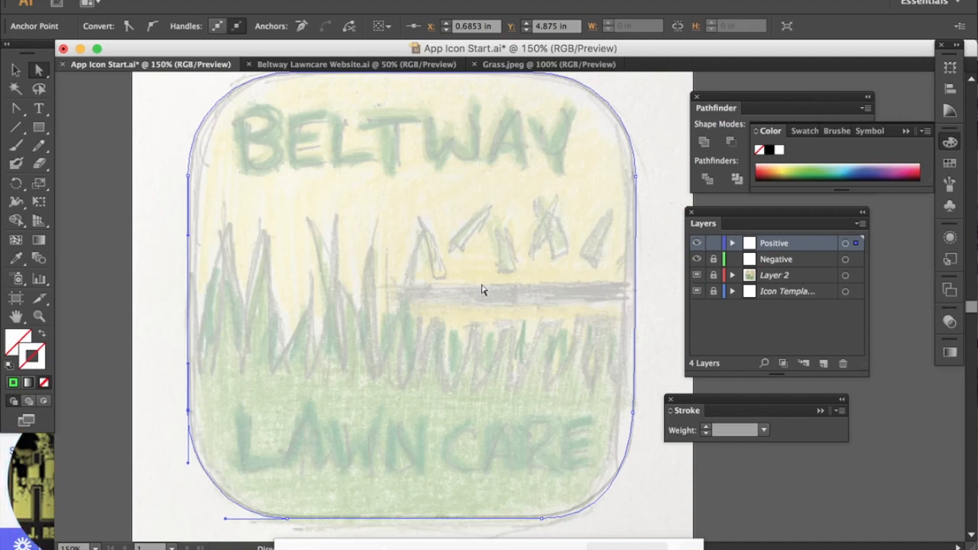
Step: Give the rounded border shape a white fill and no stroke
left_click(16, 341)
left_click(14, 382)
left_click(11, 365)
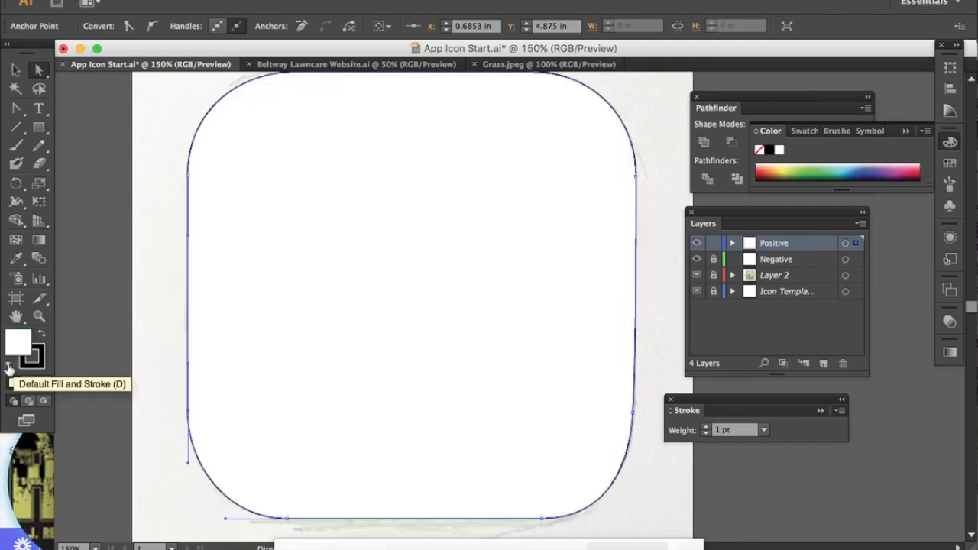
left_click(34, 365)
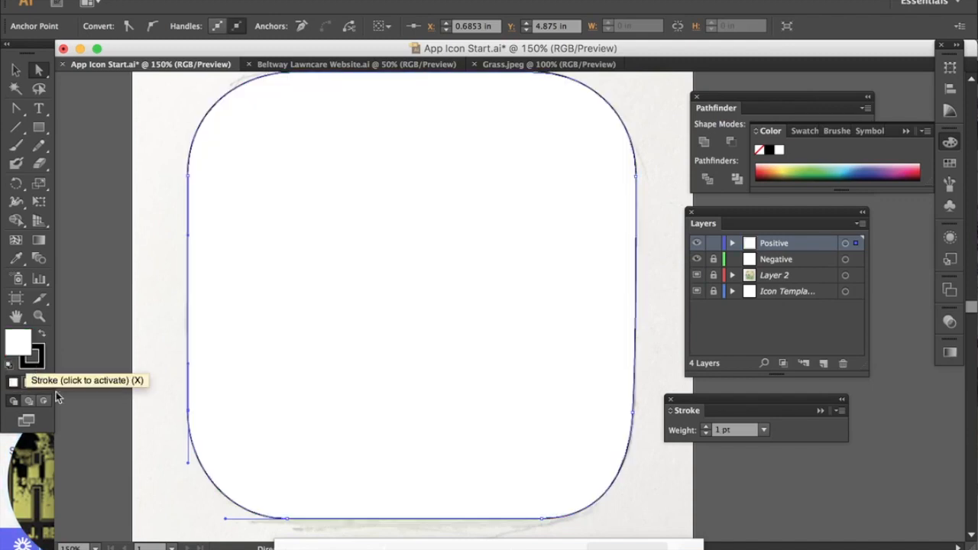
left_click(44, 382)
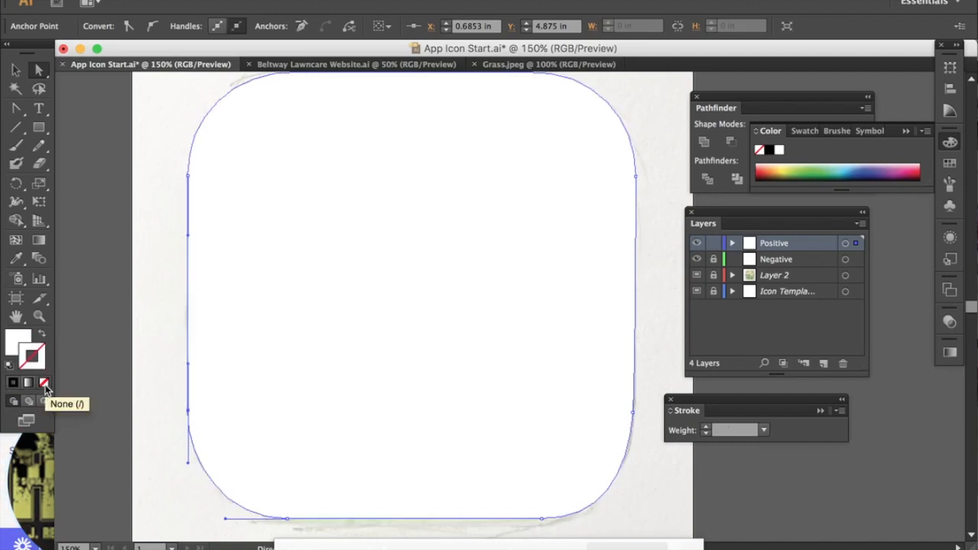
Step: Lock the Positive layer, unlock the Negative layer and make Negative the active layer
left_click(715, 243)
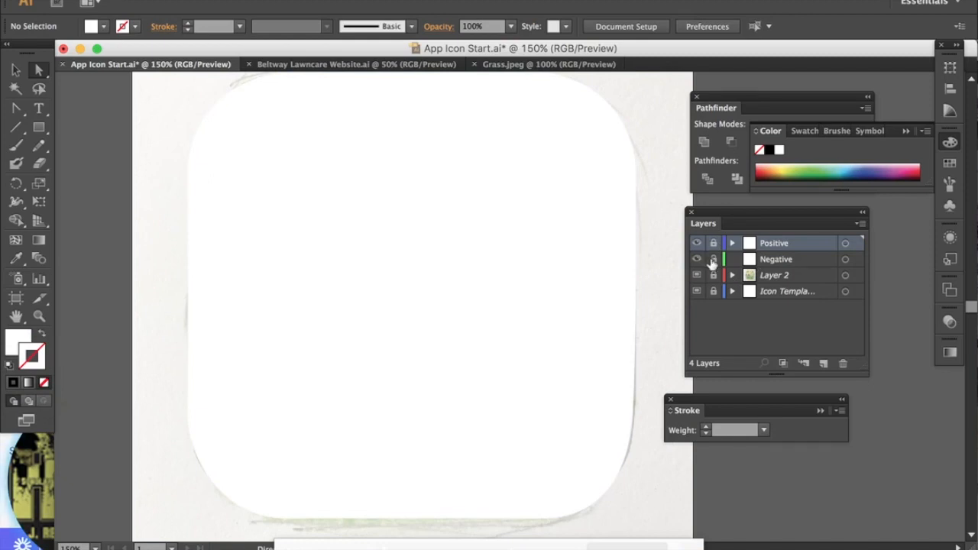
left_click(714, 261)
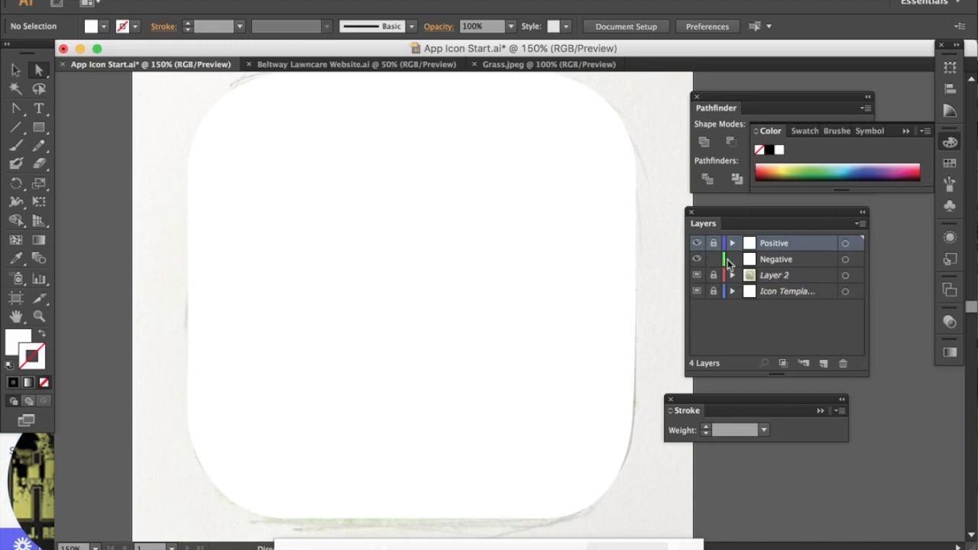
left_click(805, 257)
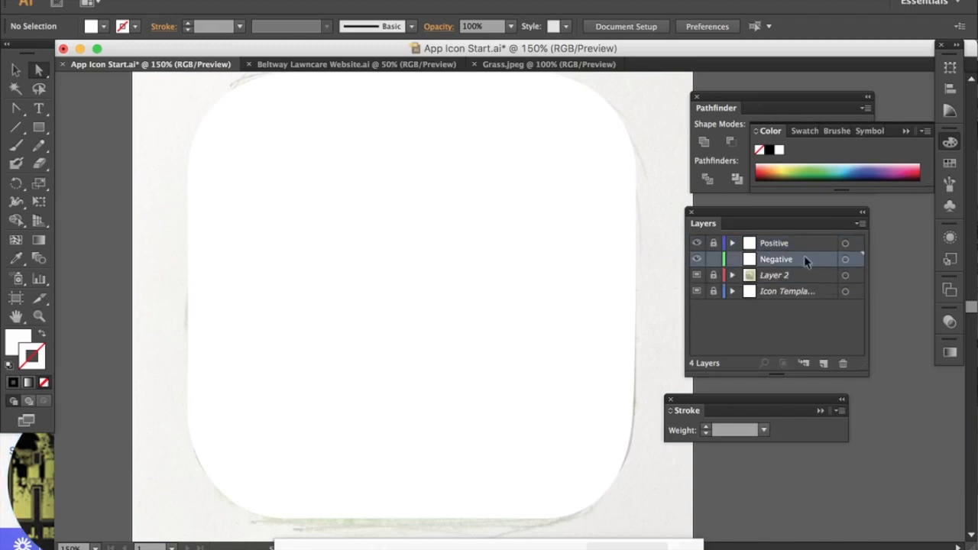
Step: Draw a black rectangle with no stroke on the Negative layer, covering the artboard from its upper-left corner at 0 in, 0 in
key("super+1")
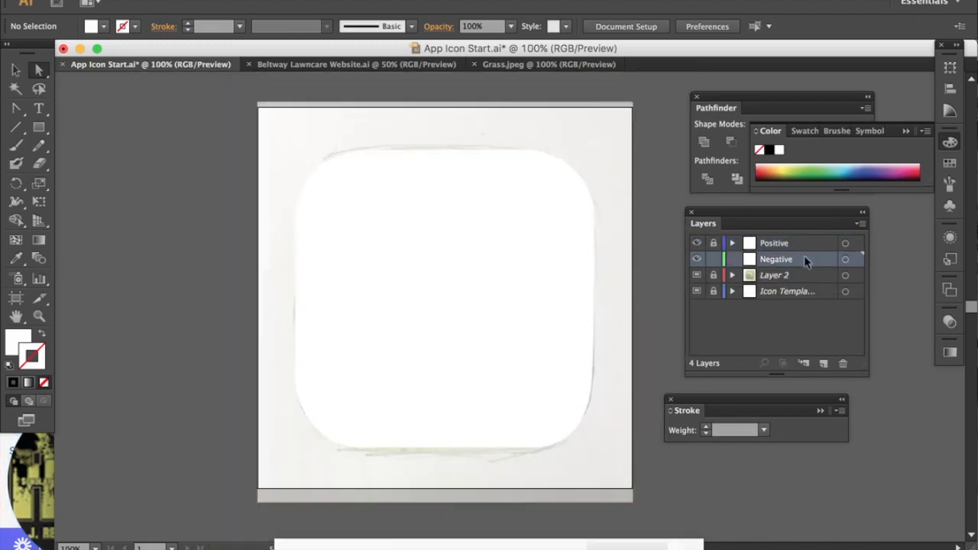
left_click(38, 135)
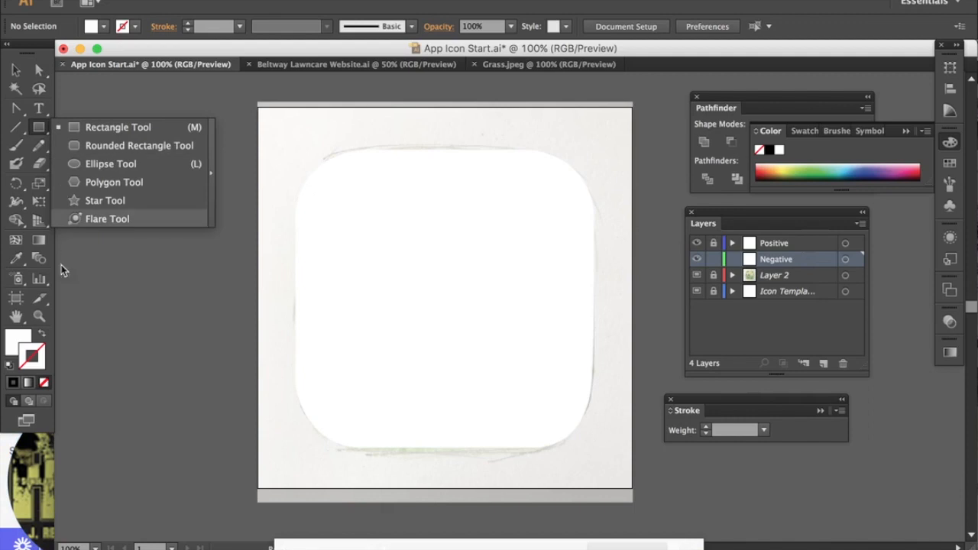
left_click(16, 340)
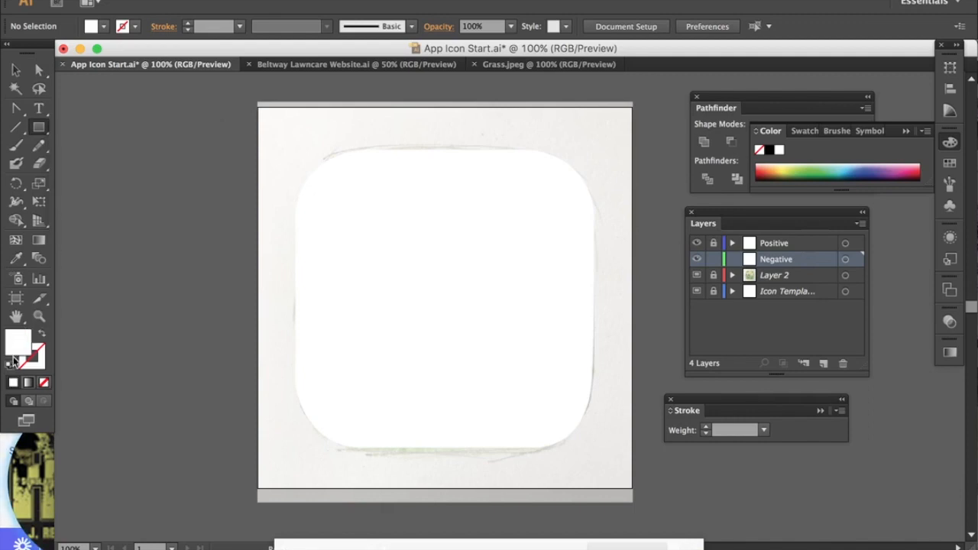
left_click(12, 365)
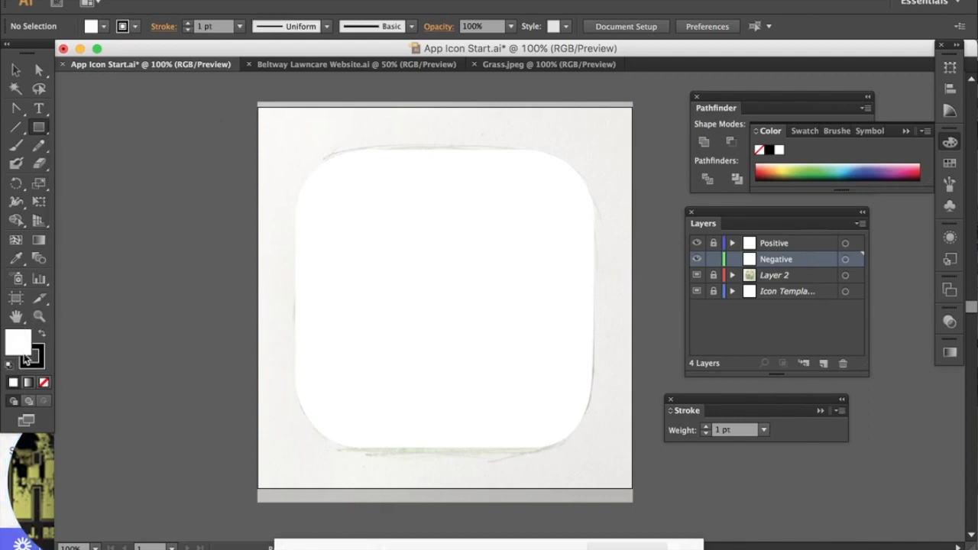
left_click(43, 336)
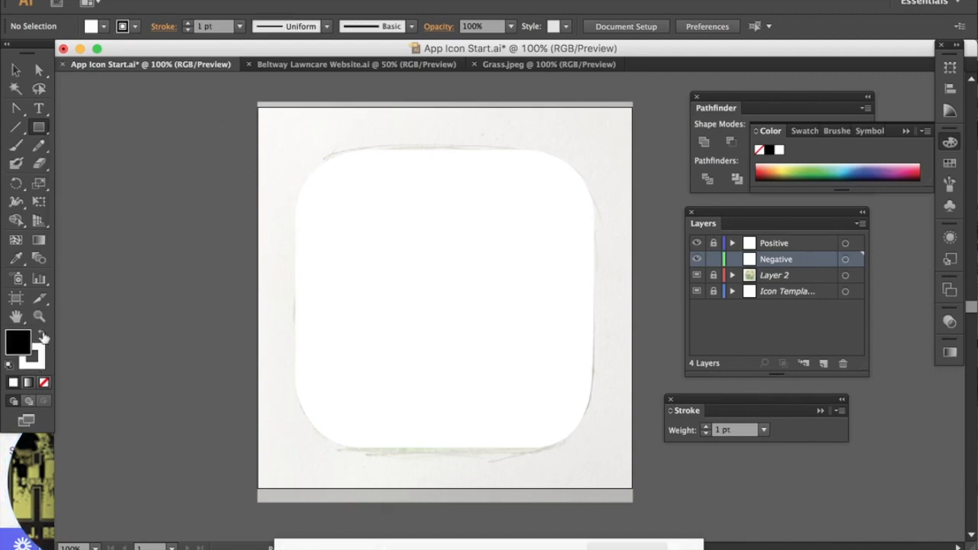
left_click(43, 383)
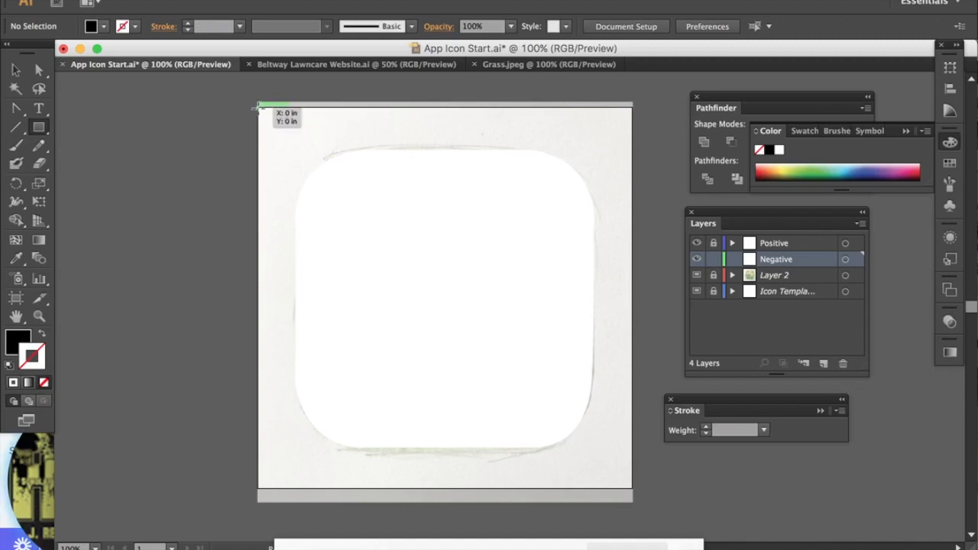
left_click_drag(257, 108, 609, 484)
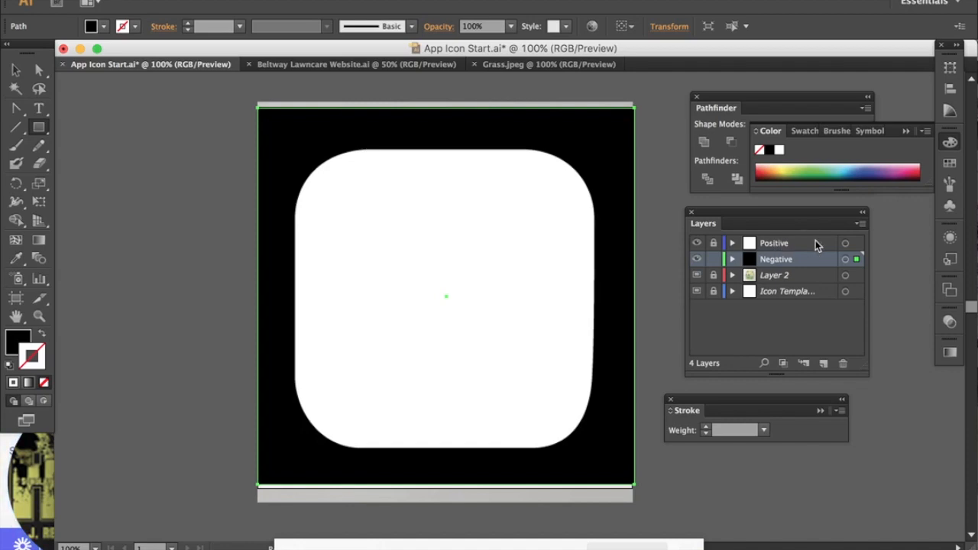
Step: Duplicate the Positive layer, place the copy between Positive and Negative, and unlock it while hiding the original
left_click_drag(814, 243, 824, 364)
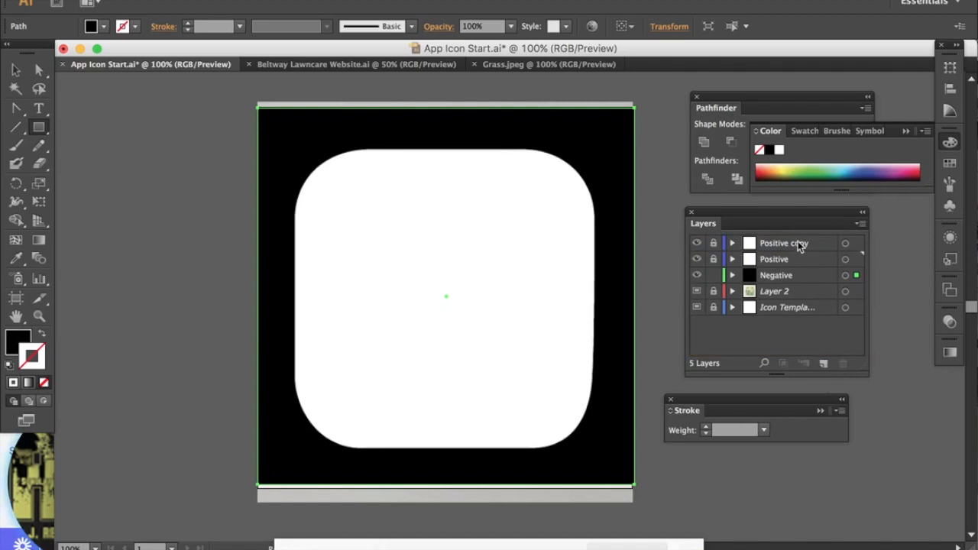
left_click_drag(793, 243, 791, 276)
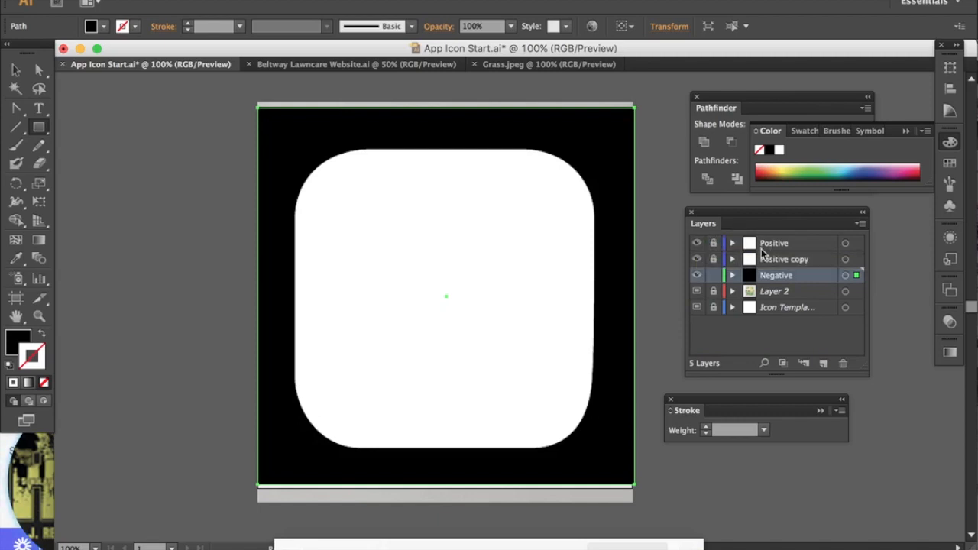
left_click(696, 244)
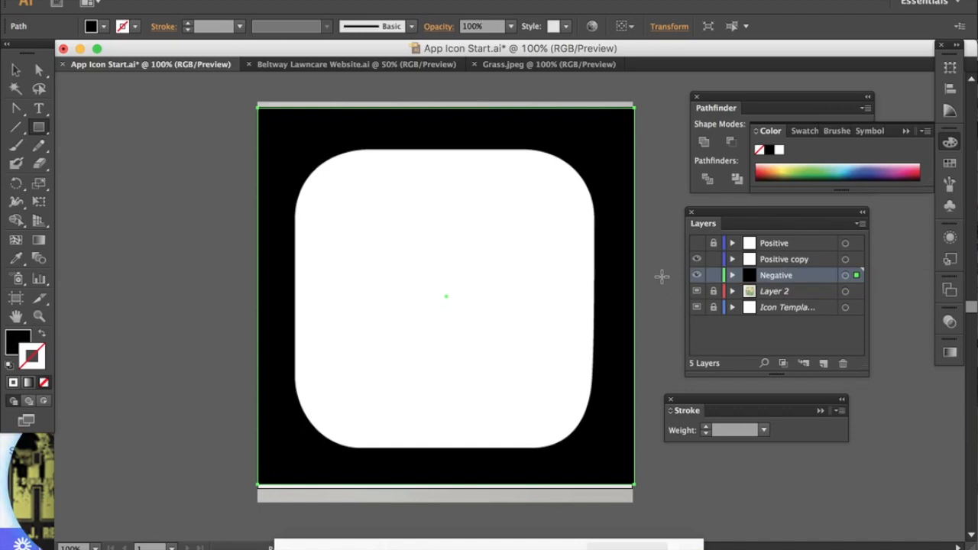
Step: Select all the unlocked artwork and combine the black rectangle and white rounded shape with the Pathfinder Merge operation
key("super+a")
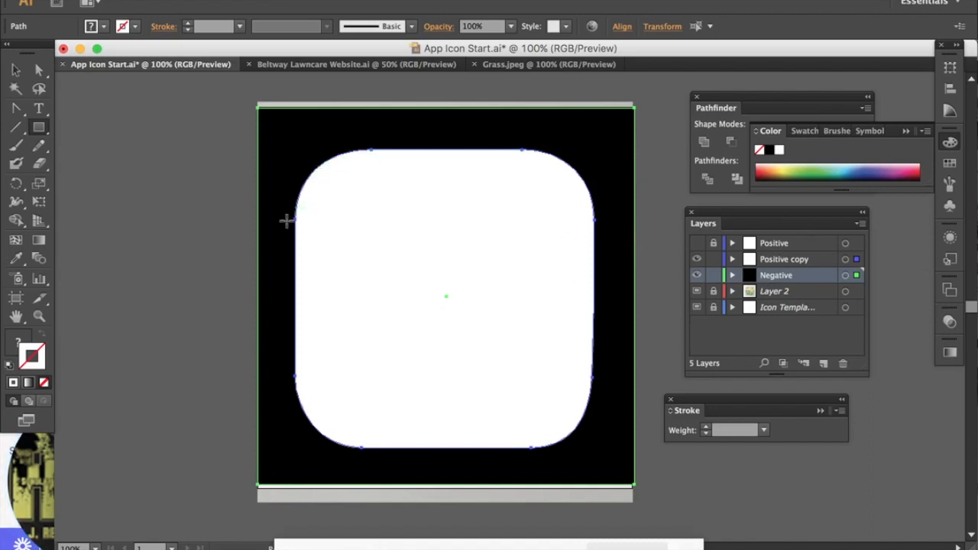
left_click(905, 132)
left_click_drag(830, 98, 795, 93)
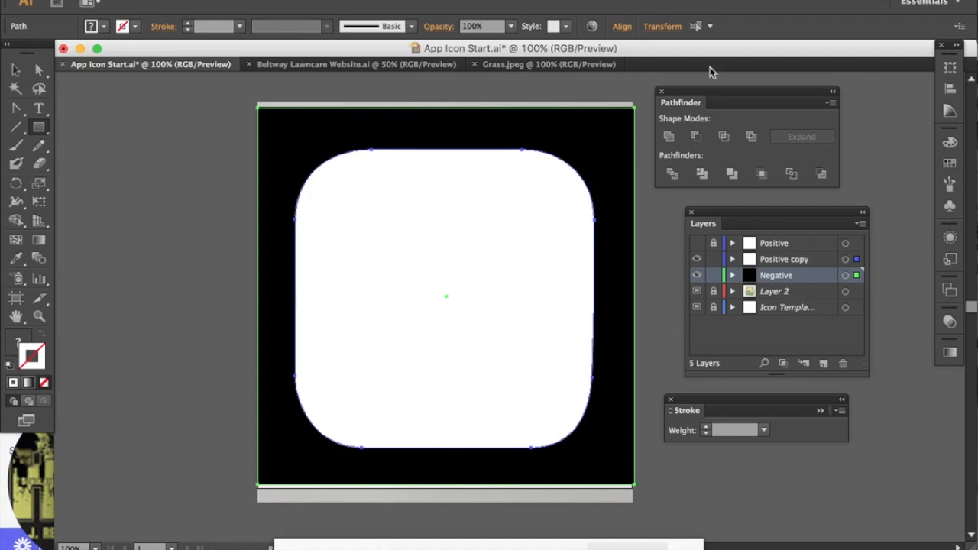
left_click_drag(725, 89, 749, 88)
left_click(857, 82)
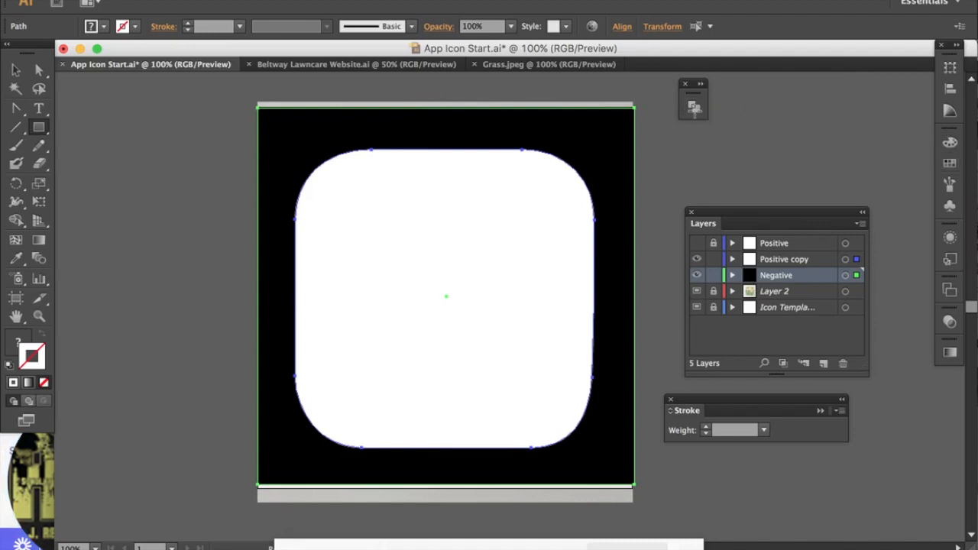
left_click(401, 0)
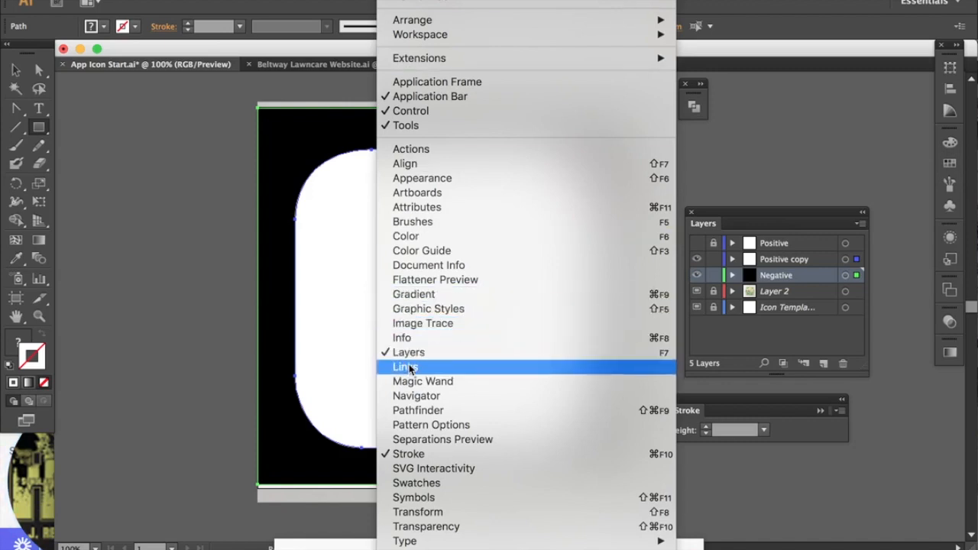
left_click(428, 414)
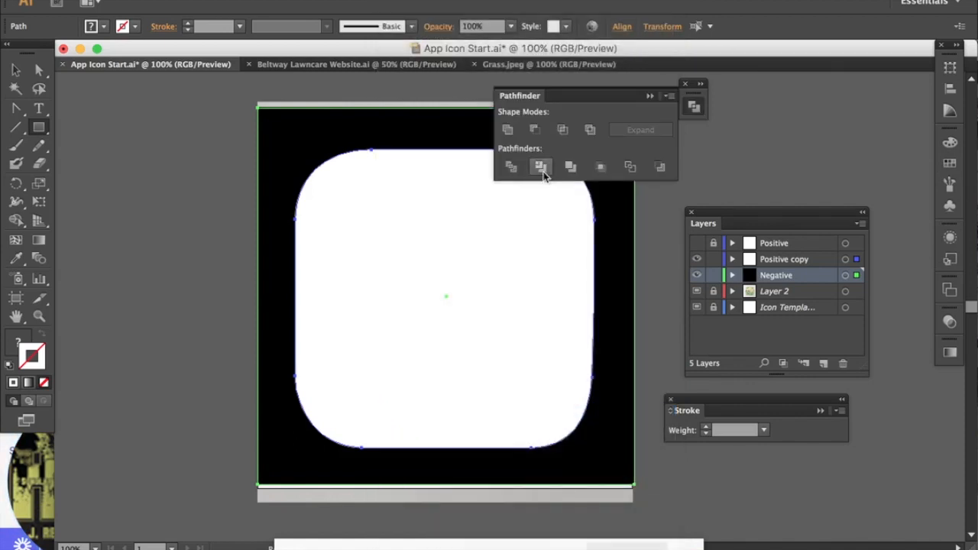
left_click_drag(573, 97, 757, 88)
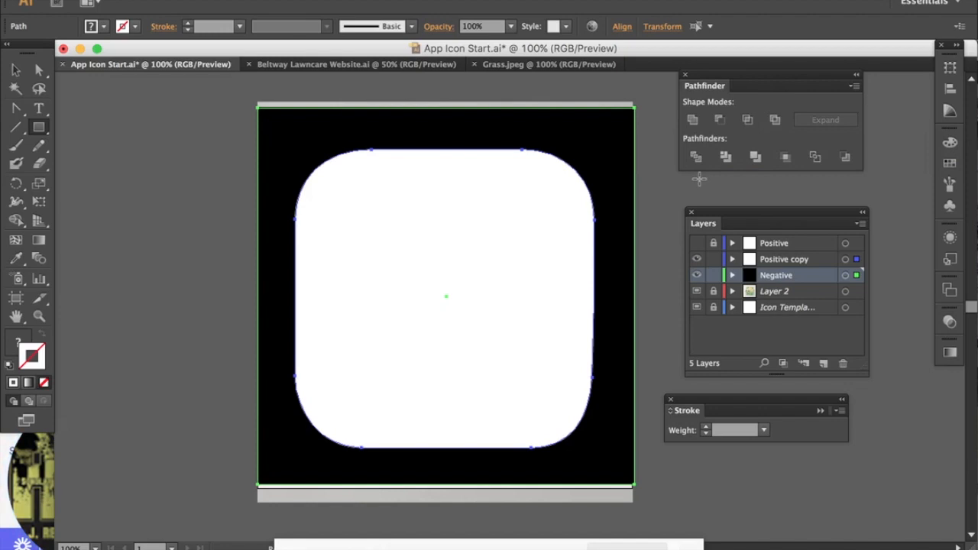
left_click(756, 158)
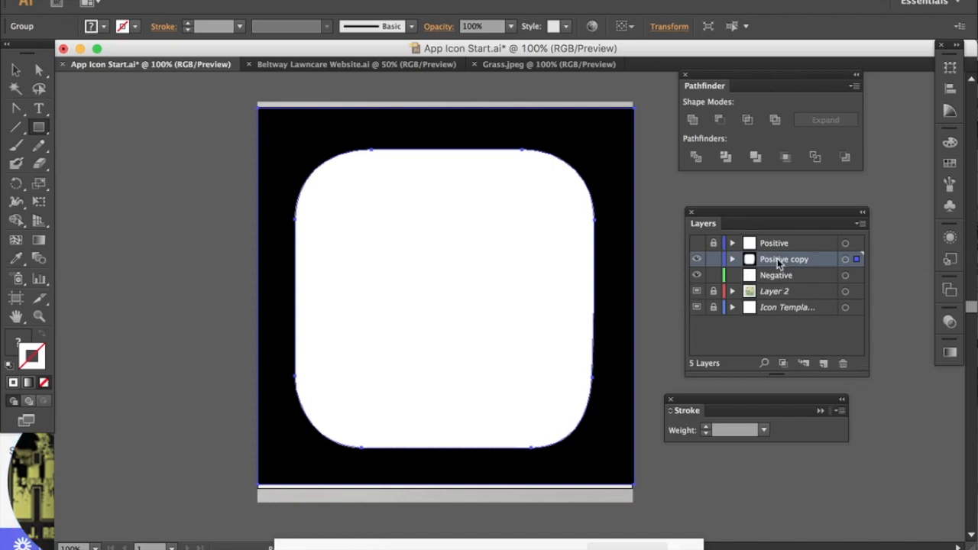
Step: Delete the empty Negative layer and rename the Positive copy layer as Negative
left_click(775, 280)
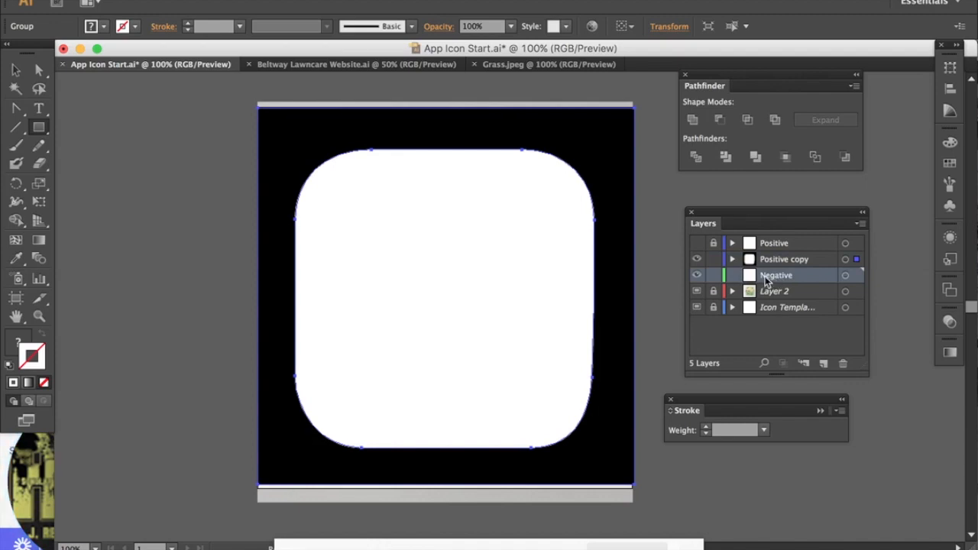
left_click(842, 367)
double_click(769, 262)
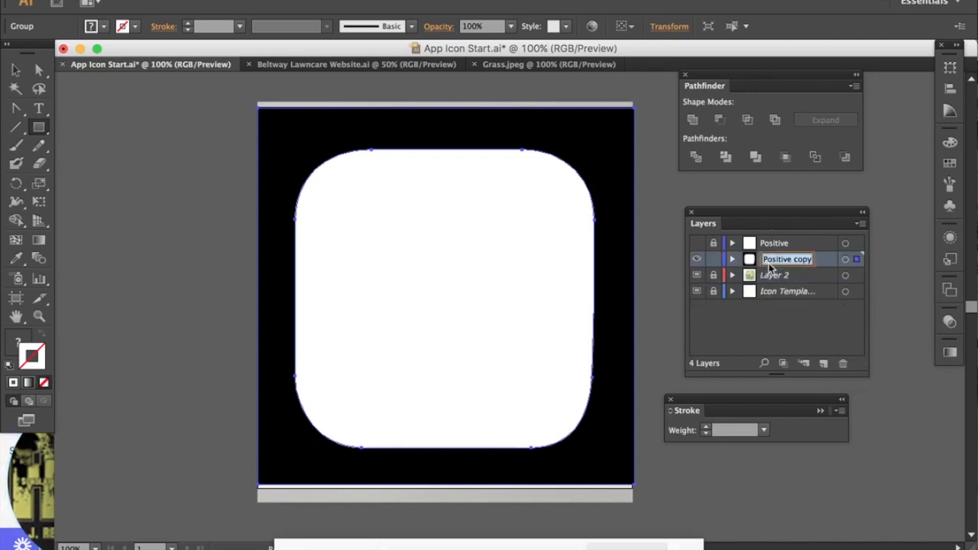
type("Negative")
key("Return")
Step: Ungroup the merged artwork and delete the white rounded shape from the middle of the black square
left_click(188, 0)
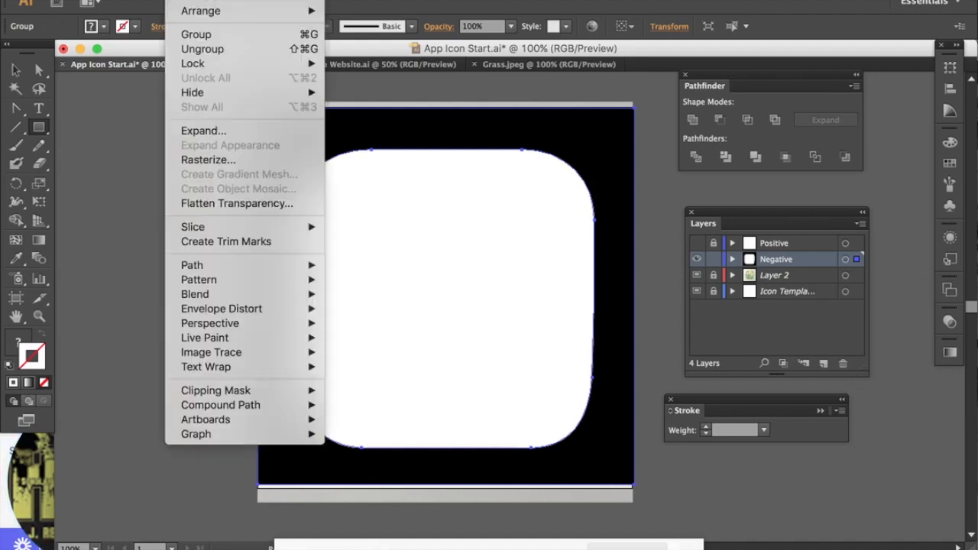
left_click(202, 49)
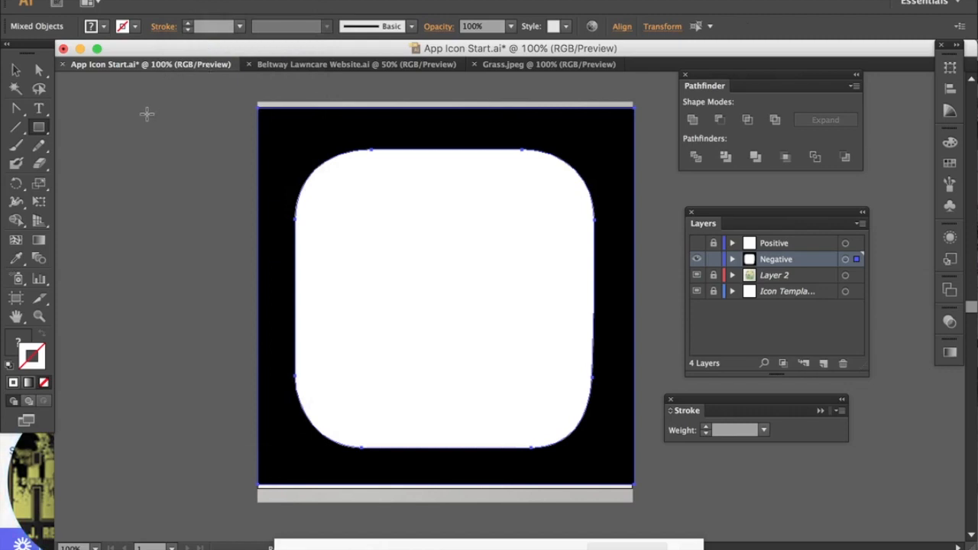
left_click(40, 71)
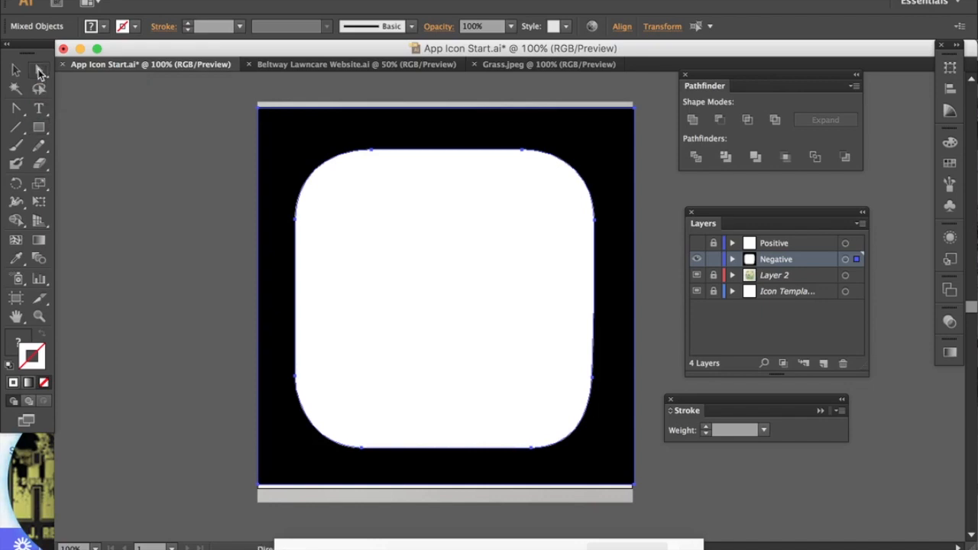
left_click(193, 212)
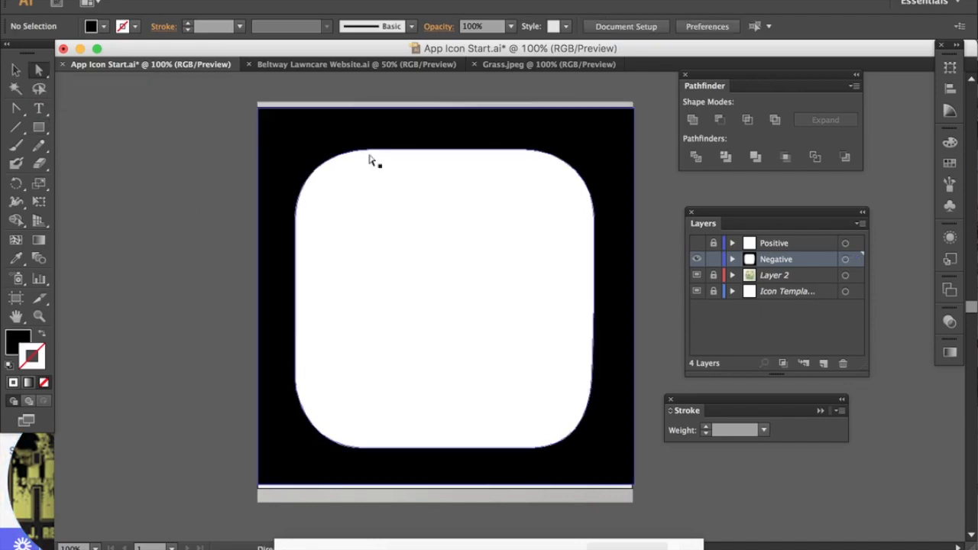
left_click(395, 205)
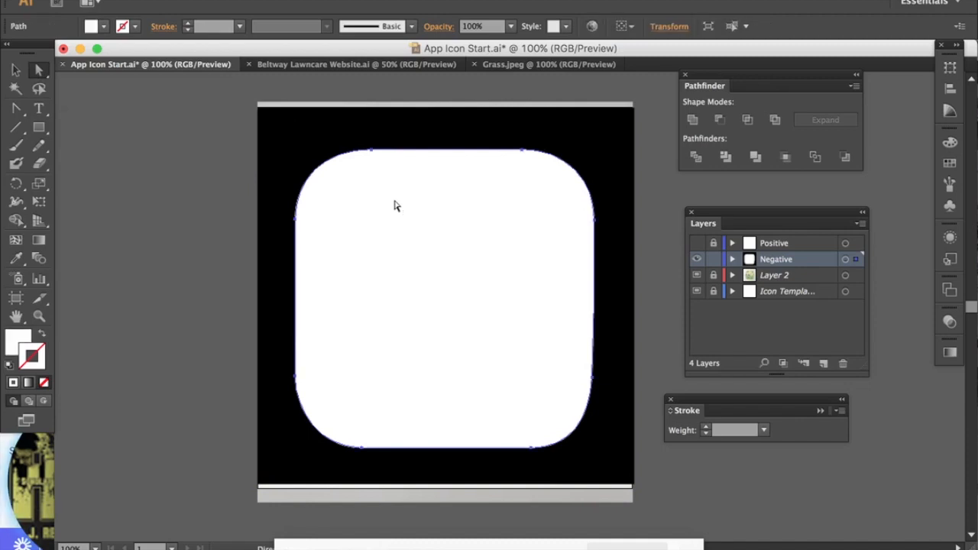
key("Delete")
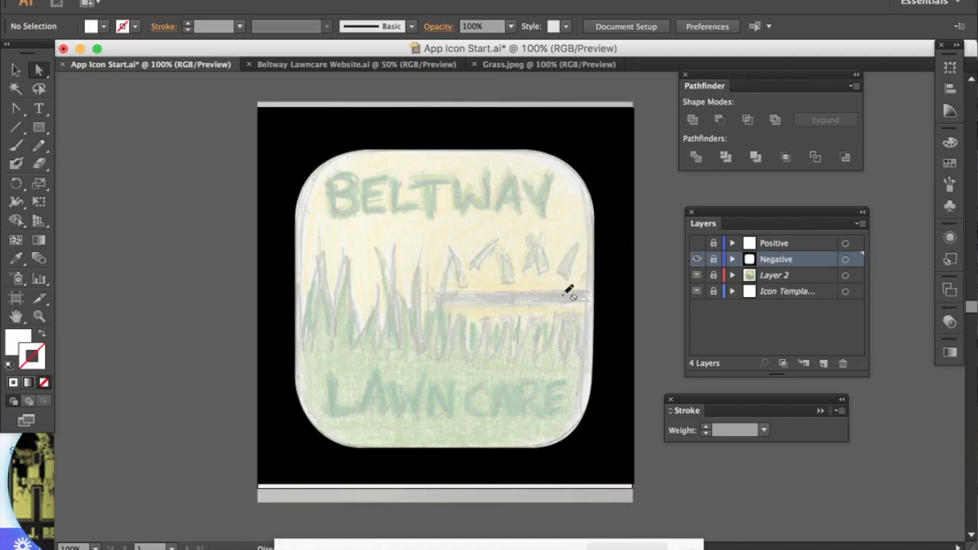
Step: Hide the Negative layer, show the Positive layer and make Positive the active layer
left_click(697, 259)
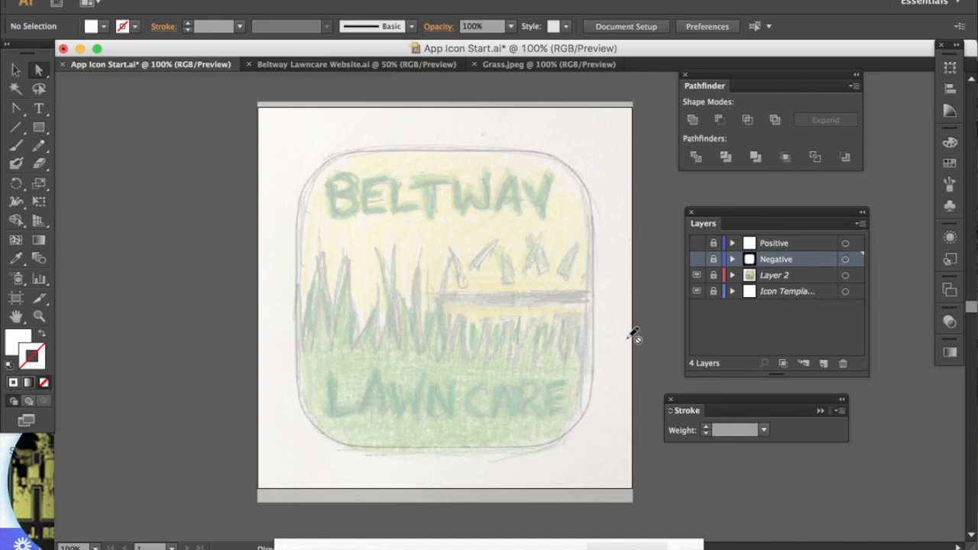
left_click(697, 260)
left_click(697, 244)
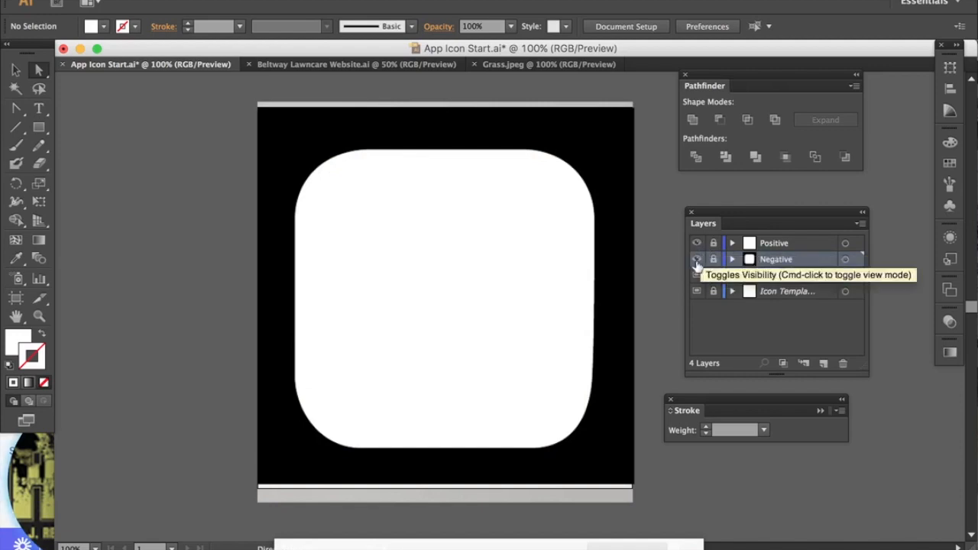
left_click(698, 260)
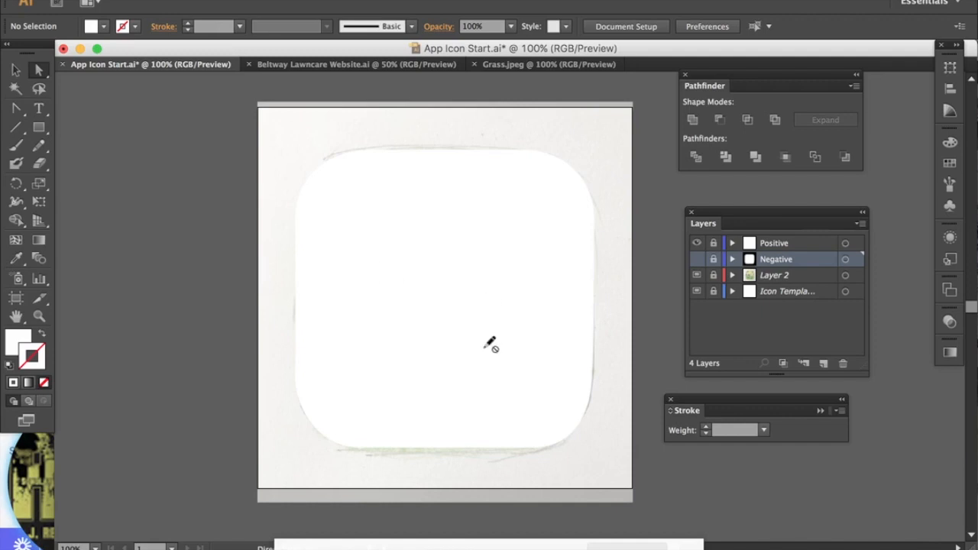
left_click(773, 243)
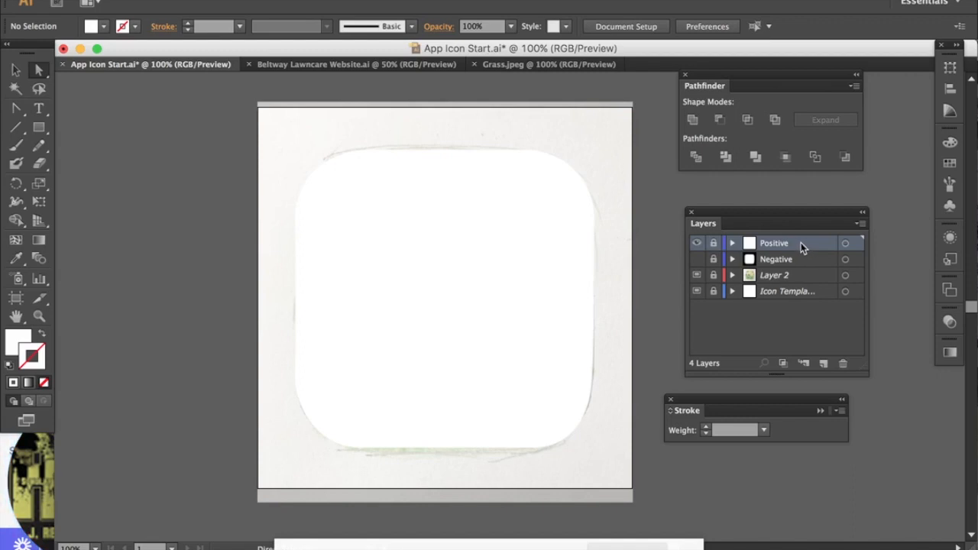
Step: Unlock the Positive layer and give its rounded border shape no fill and a 1 pt black stroke
left_click(10, 365)
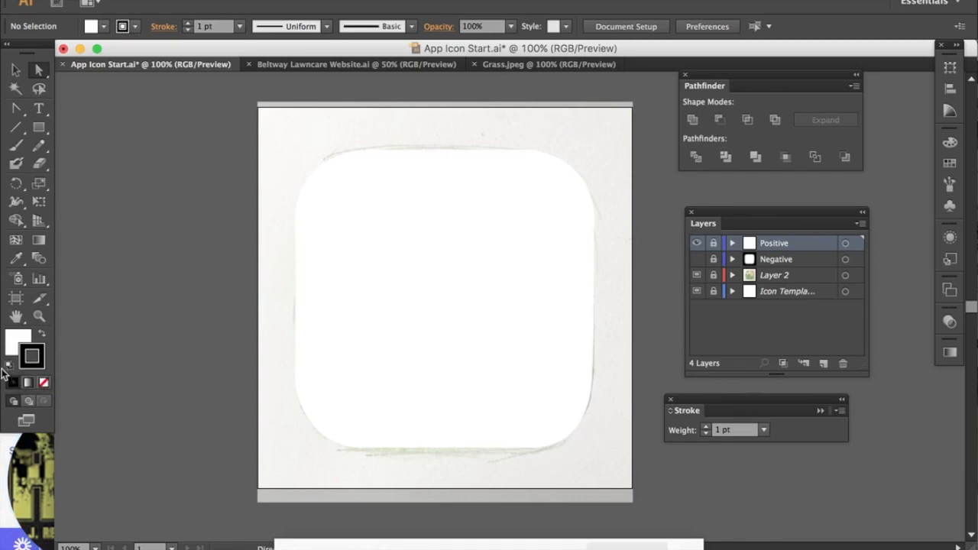
left_click(43, 383)
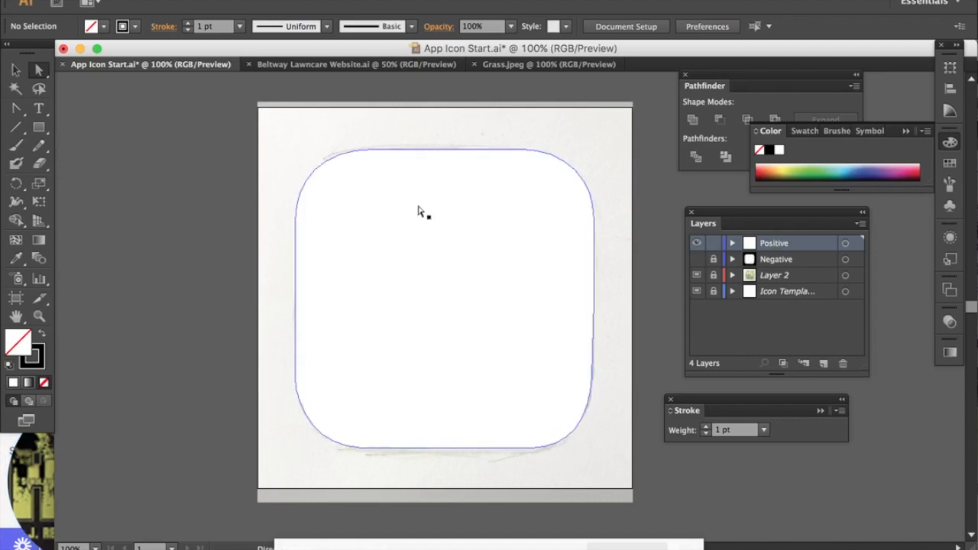
left_click(380, 217)
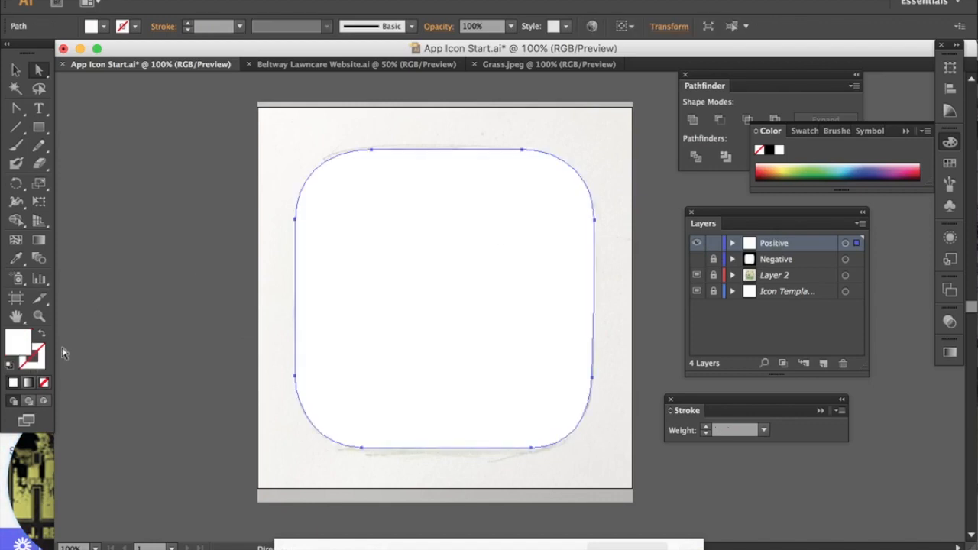
left_click(44, 383)
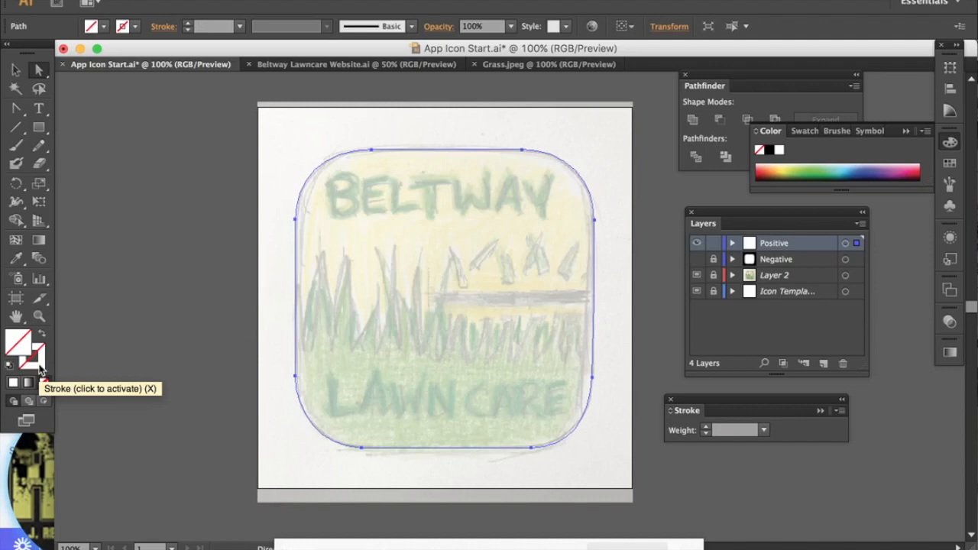
left_click(12, 368)
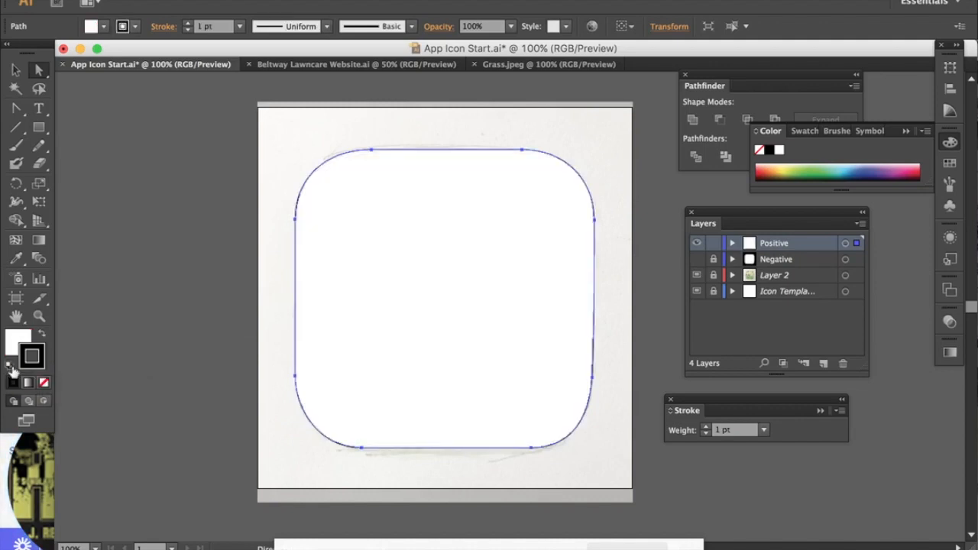
left_click(43, 383)
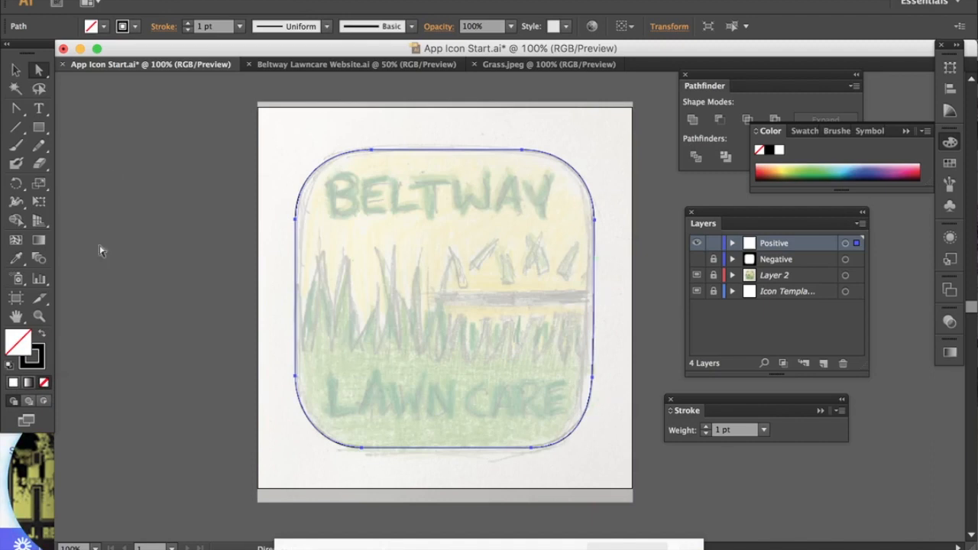
Step: Change the rounded border's stroke to a dark blue with hue 247°, saturation 94% and brightness 78%
left_click(38, 359)
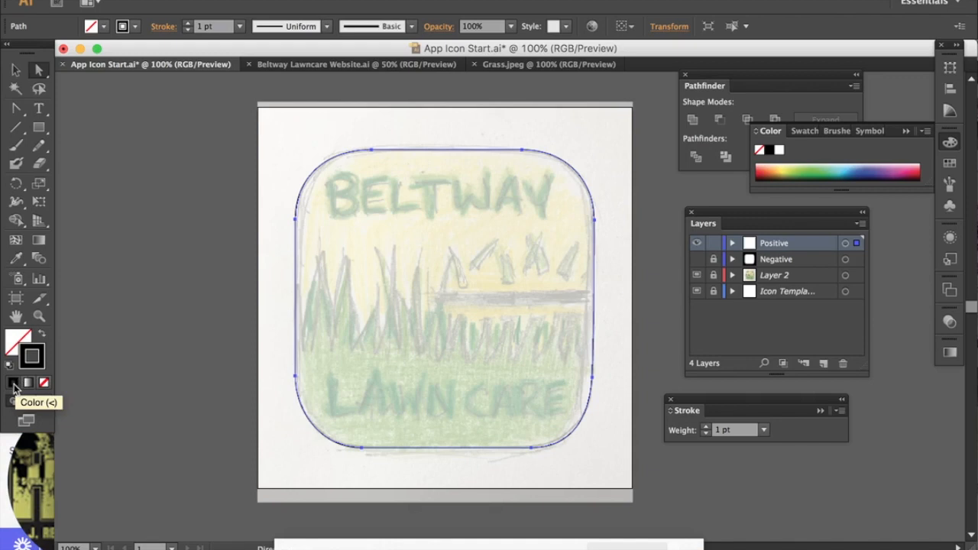
double_click(27, 368)
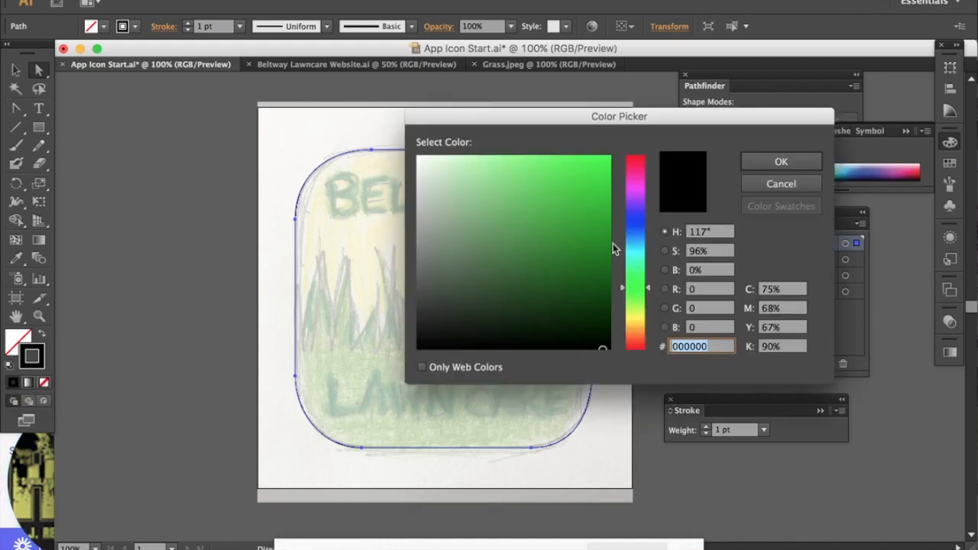
left_click(636, 218)
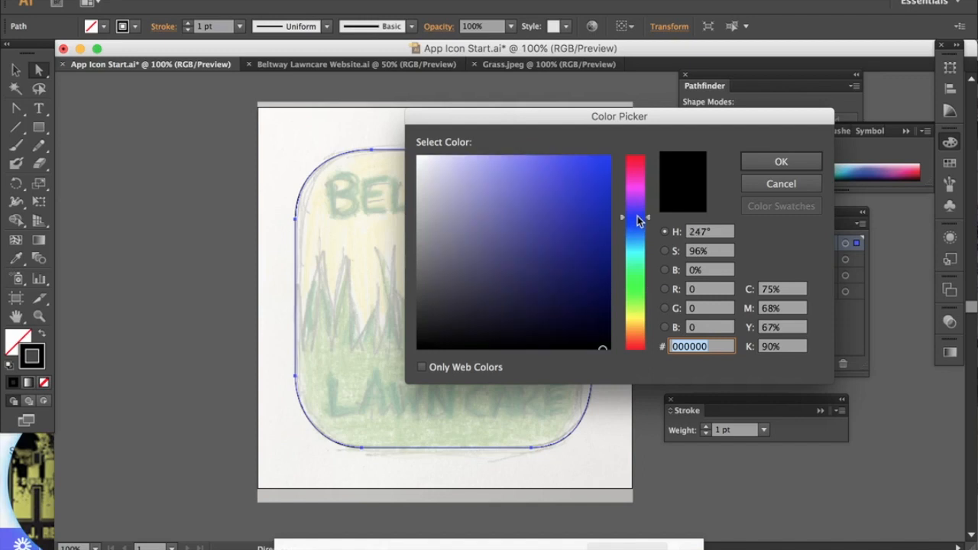
left_click(599, 198)
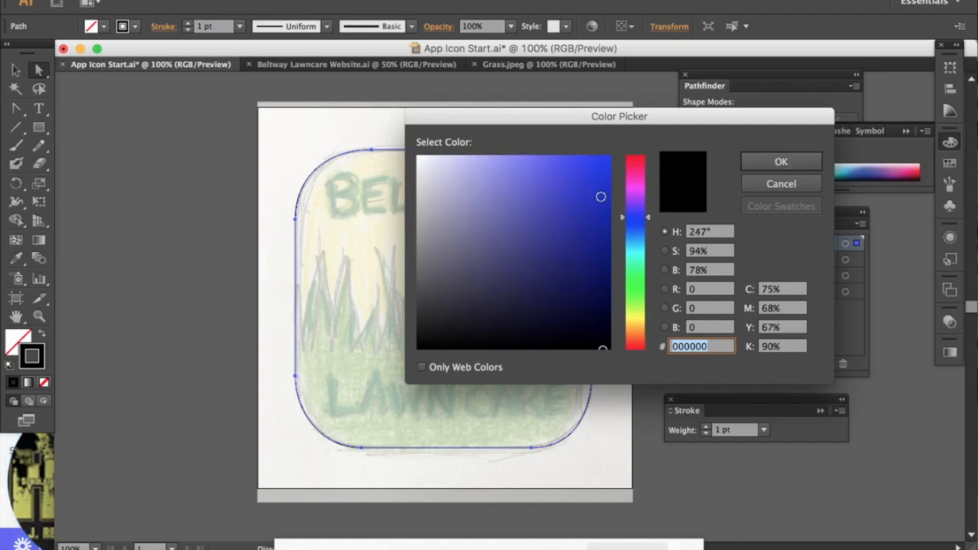
left_click(777, 164)
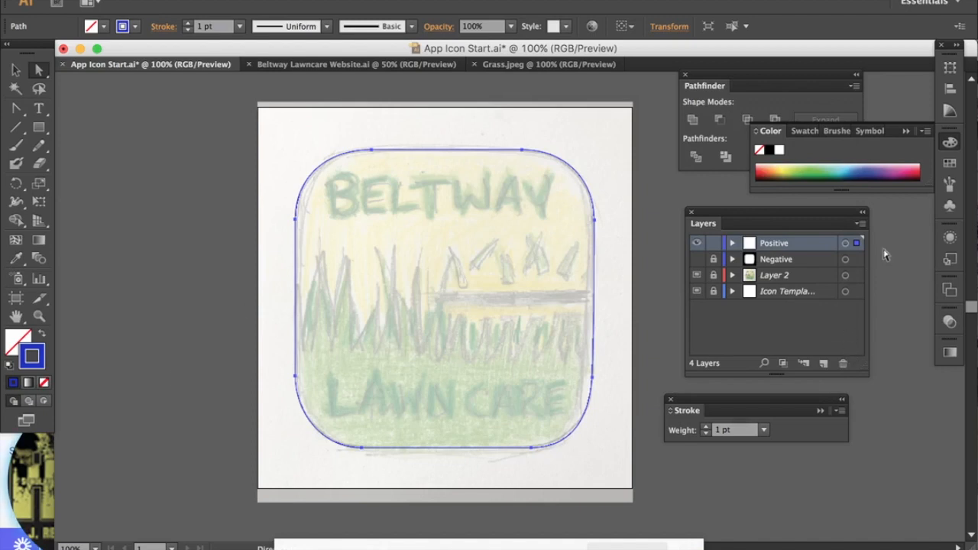
left_click(906, 129)
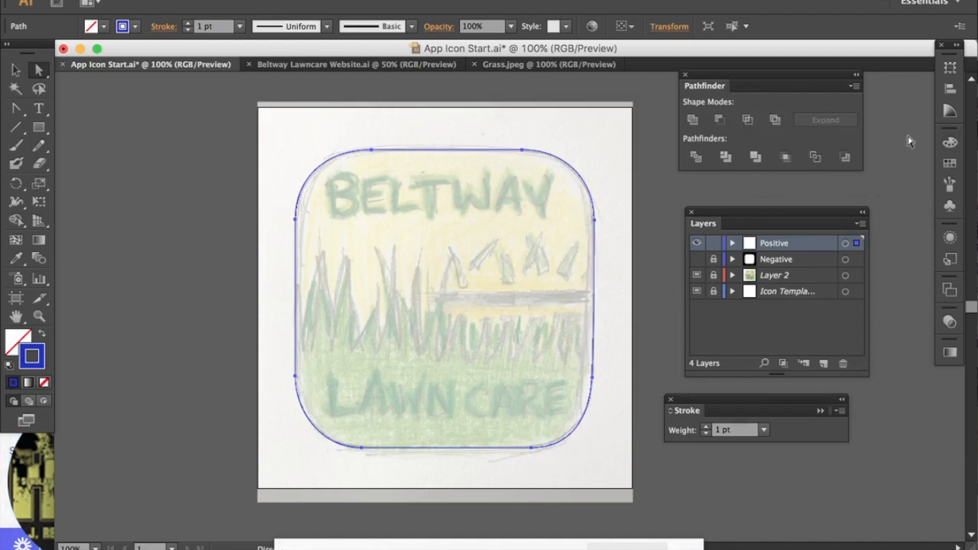
Step: Thicken the rounded border's blue stroke to a weight of 43 pt
left_click(187, 25)
left_click(188, 25)
left_click(187, 26)
left_click(187, 25)
left_click(187, 25)
left_click(188, 25)
left_click(187, 26)
left_click(187, 26)
left_click(187, 25)
left_click(188, 25)
left_click(188, 26)
left_click(187, 25)
left_click(187, 25)
left_click(187, 26)
left_click(187, 25)
left_click(187, 25)
left_click(187, 25)
left_click(187, 25)
left_click(187, 25)
left_click(187, 25)
left_click(187, 25)
left_click(187, 26)
left_click(187, 26)
left_click(188, 26)
left_click(188, 25)
left_click(187, 25)
left_click(188, 25)
left_click(187, 25)
left_click(188, 25)
left_click(187, 25)
left_click(187, 26)
left_click(187, 25)
left_click(187, 25)
left_click(187, 25)
left_click(187, 26)
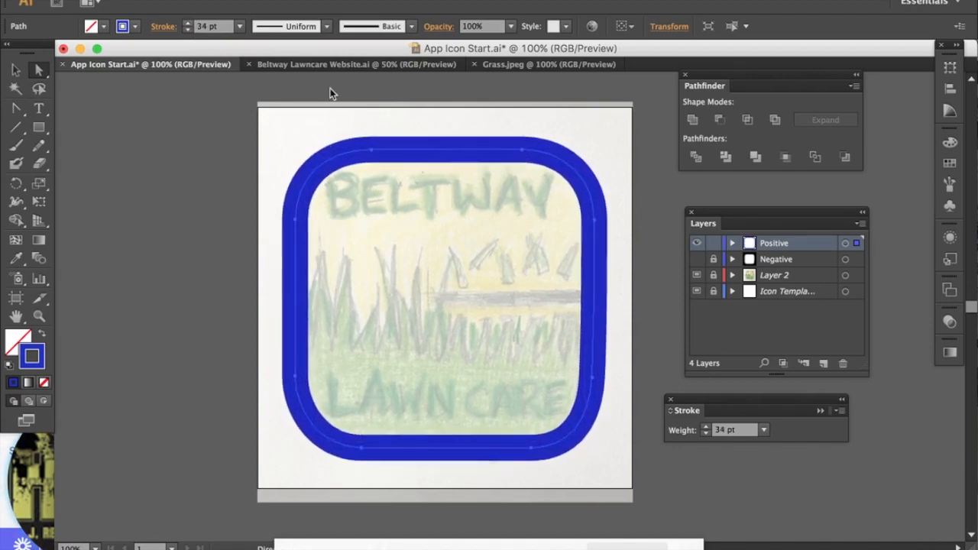
key("Up")
key("Up")
key("Up")
key("Up")
key("Up")
key("Up")
key("Up")
key("Up")
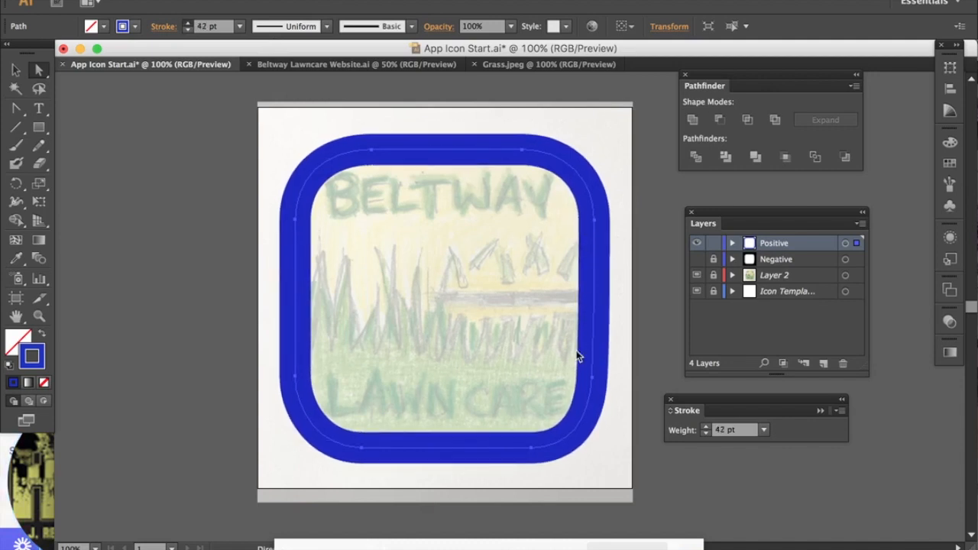
key("Up")
key("Up")
key("Up")
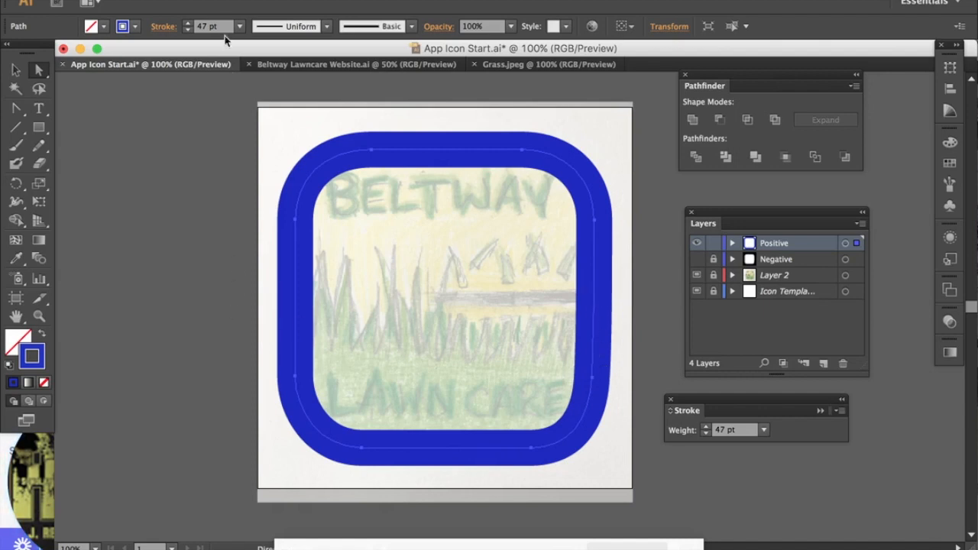
left_click(188, 30)
left_click(187, 30)
left_click(187, 29)
left_click(187, 30)
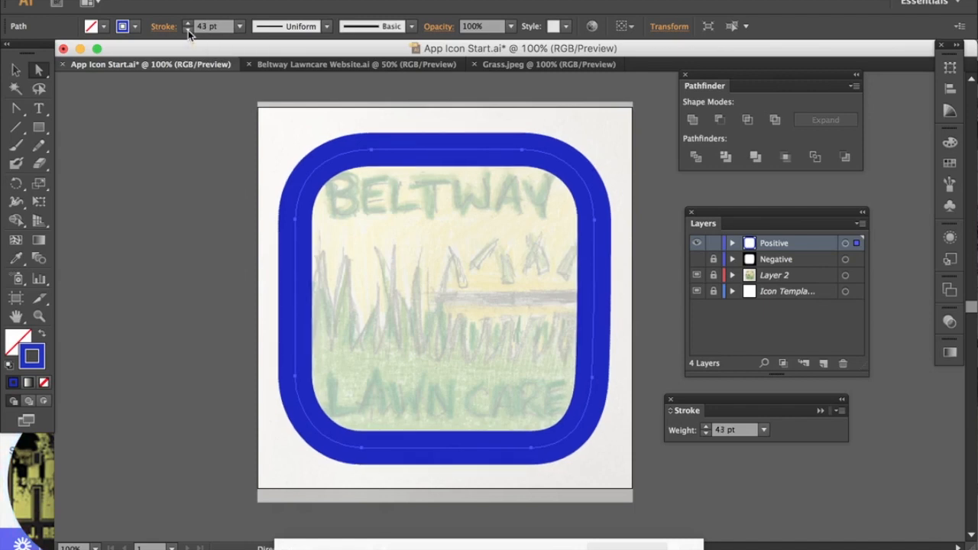
Step: Show the Negative layer stacked above Positive, and make it the active, unlocked layer with Positive locked
left_click(696, 260)
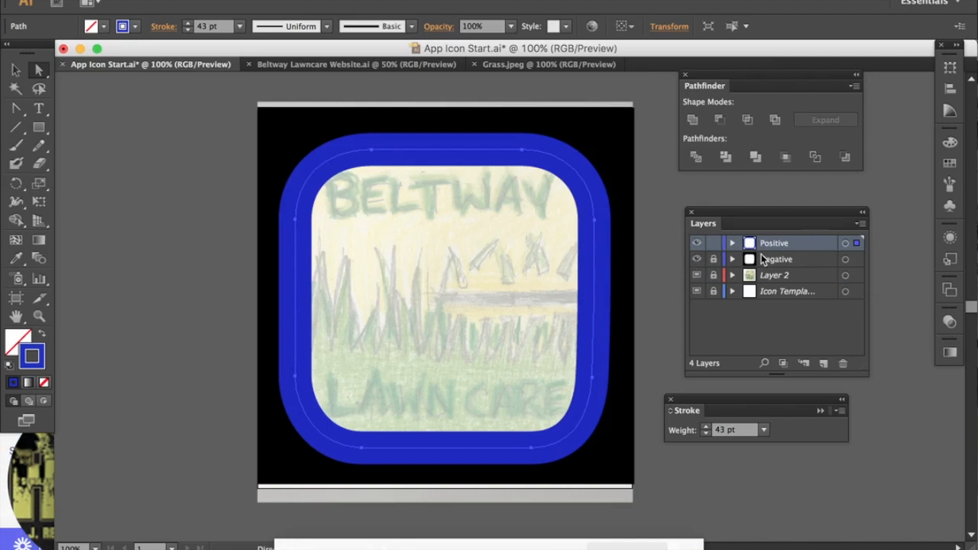
left_click_drag(776, 264, 775, 237)
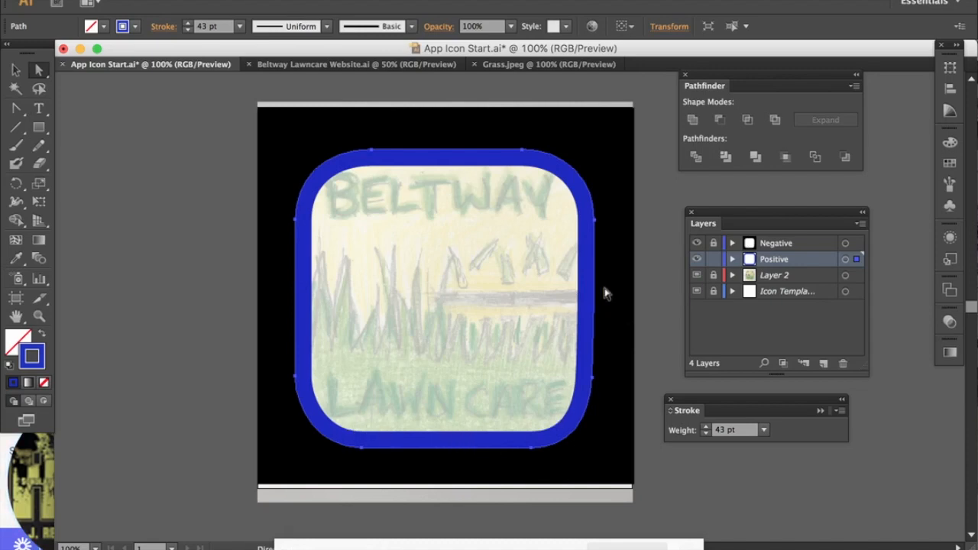
left_click(775, 242)
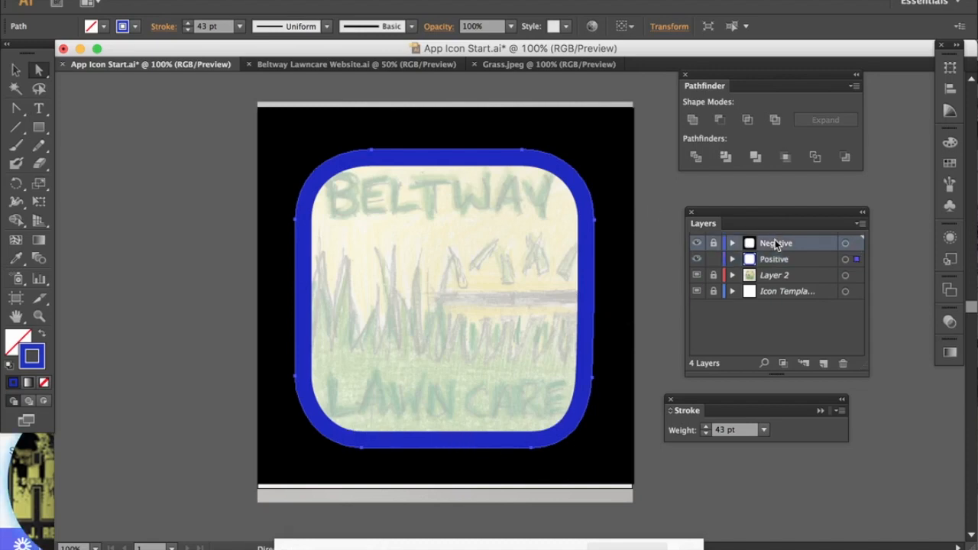
left_click(713, 259)
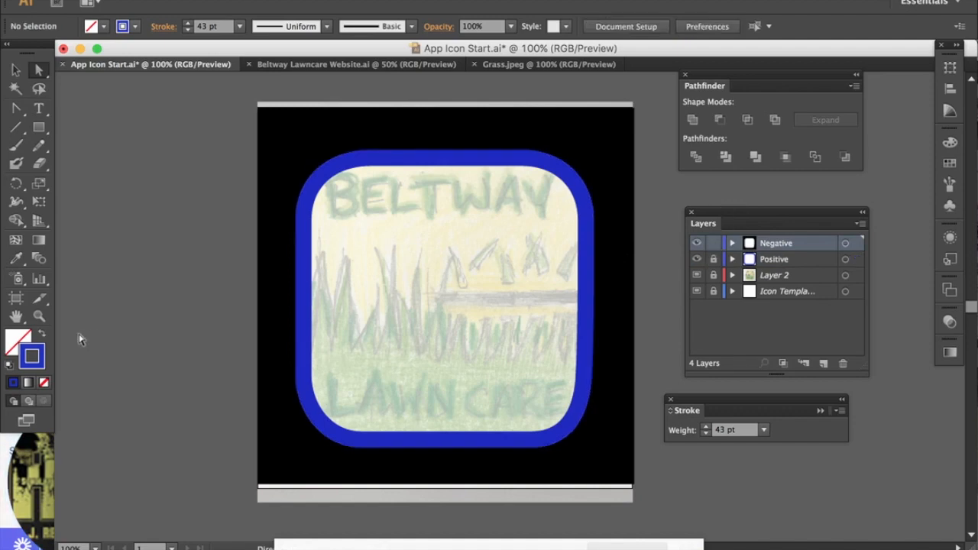
Step: Give the black frame on the Negative layer a white fill and no stroke, and deselect it
left_click(308, 148)
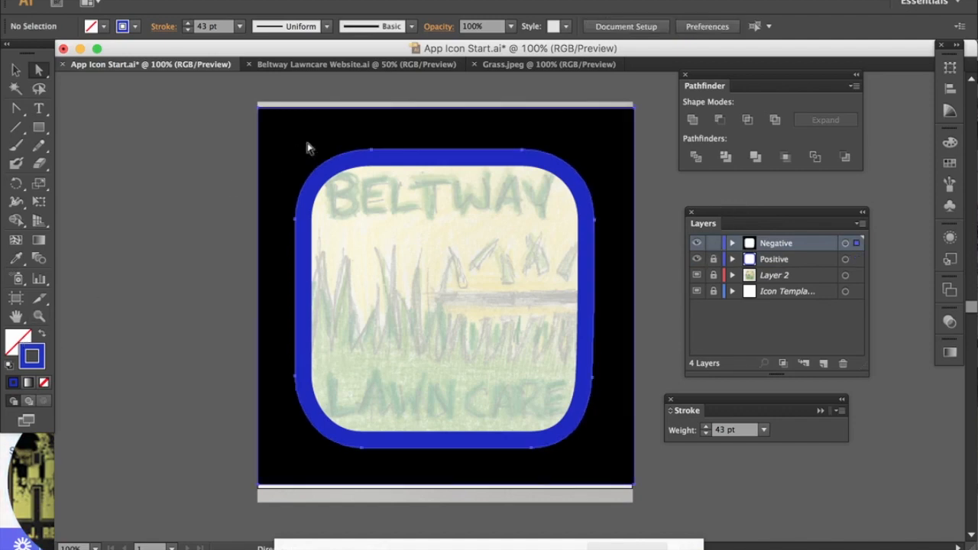
left_click(10, 366)
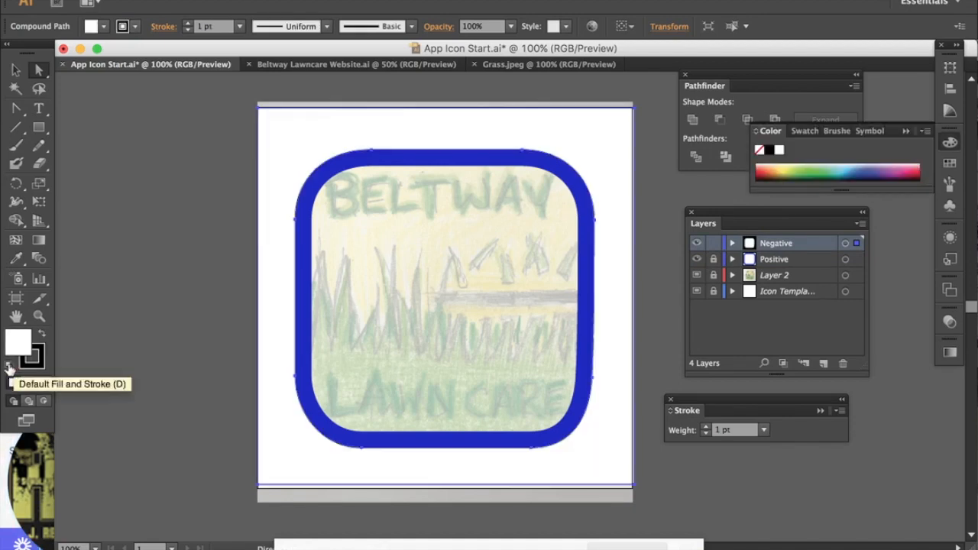
left_click(37, 365)
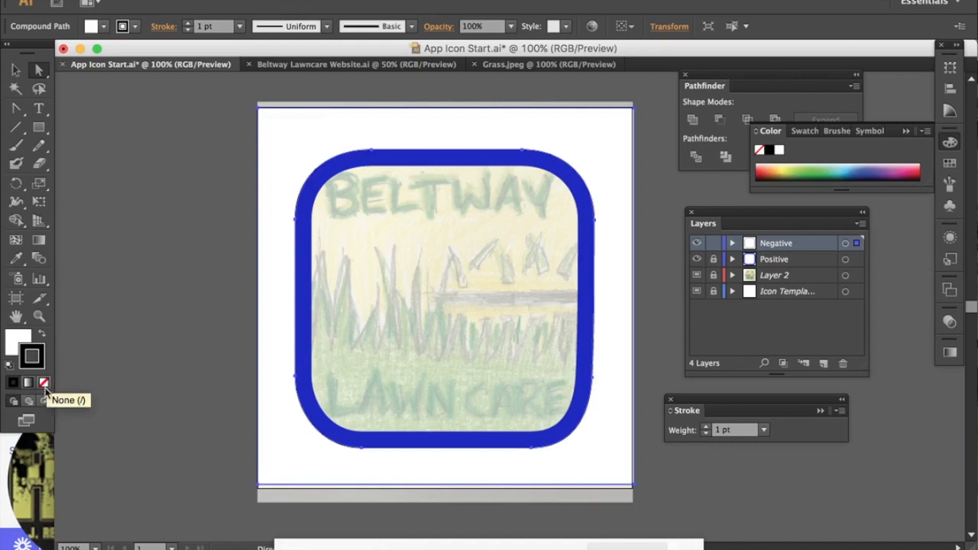
left_click(44, 383)
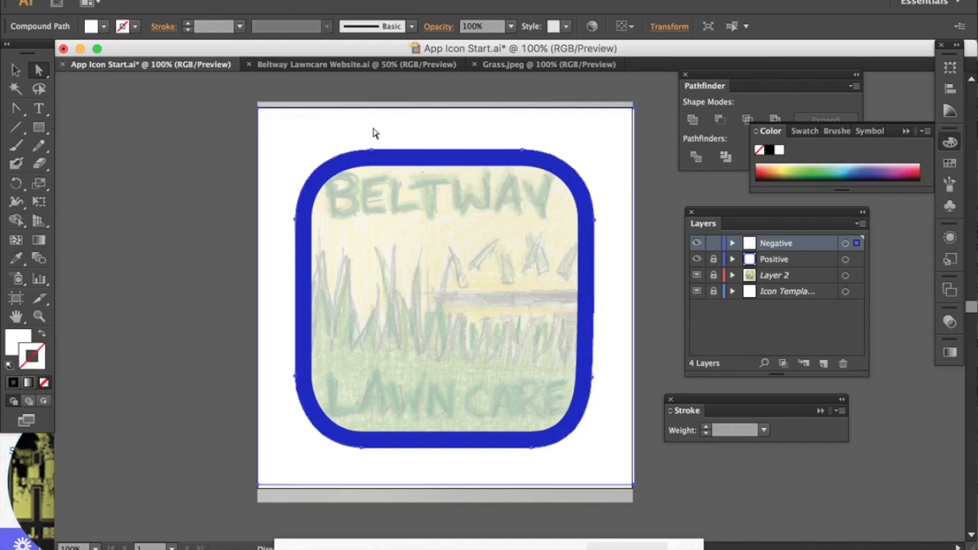
left_click(214, 187)
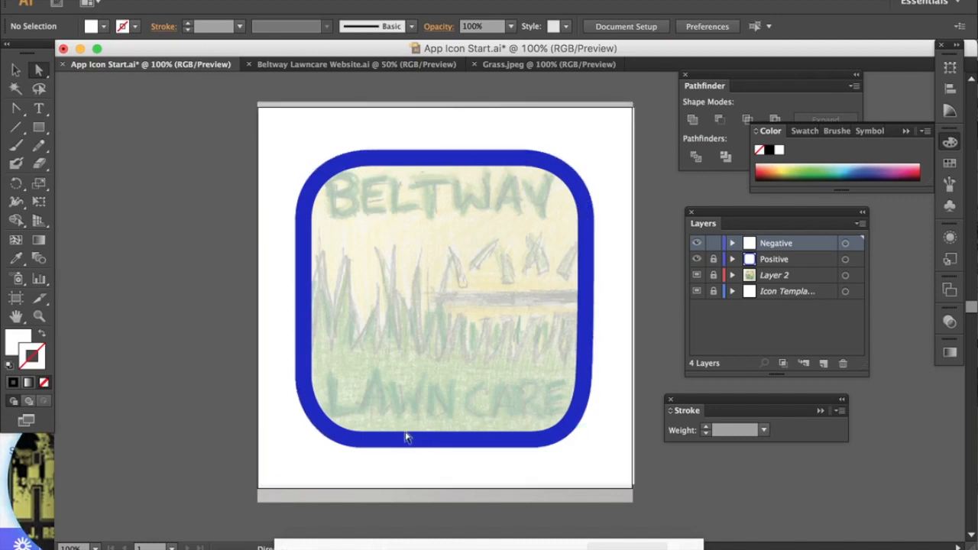
Step: Toggle the Negative layer's visibility off and on to compare the blue border with and without the white frame
left_click(698, 244)
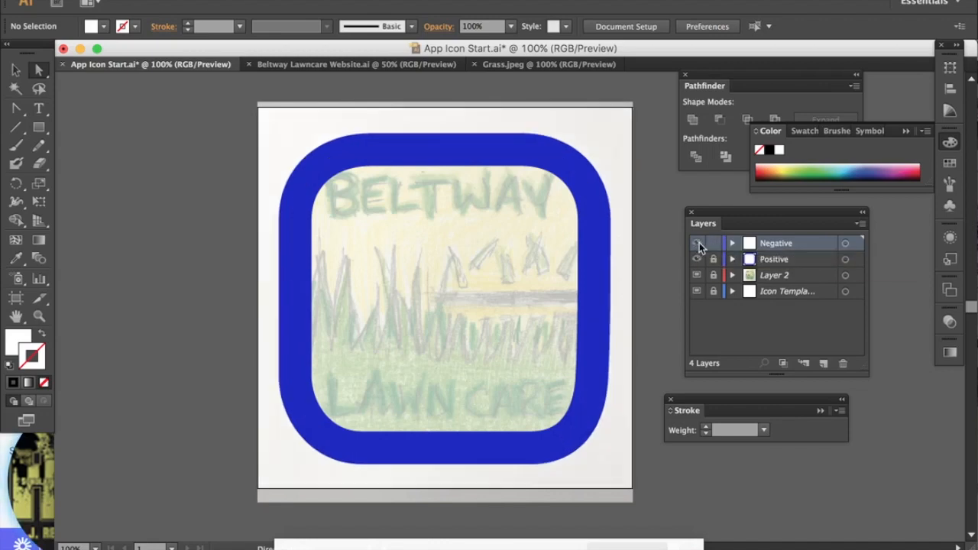
left_click(698, 244)
left_click(697, 244)
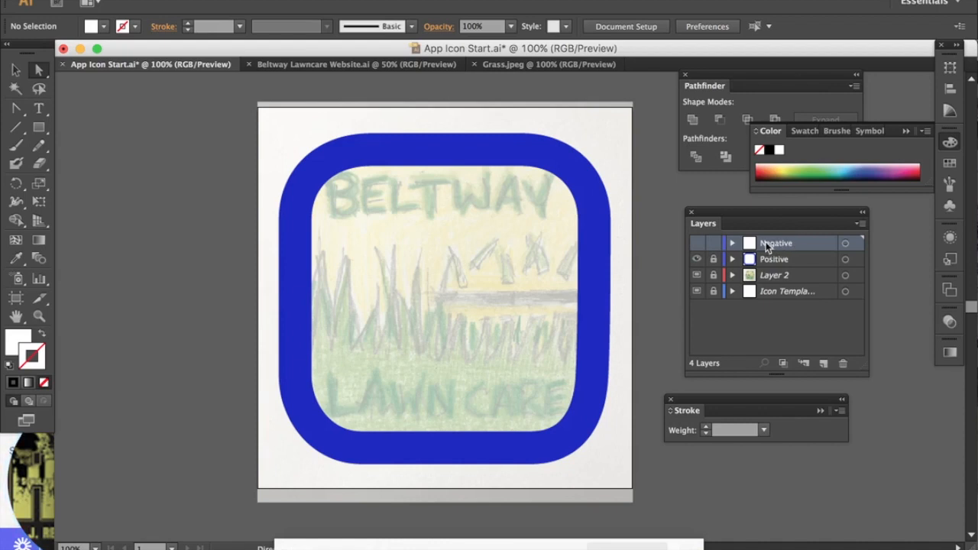
left_click(697, 244)
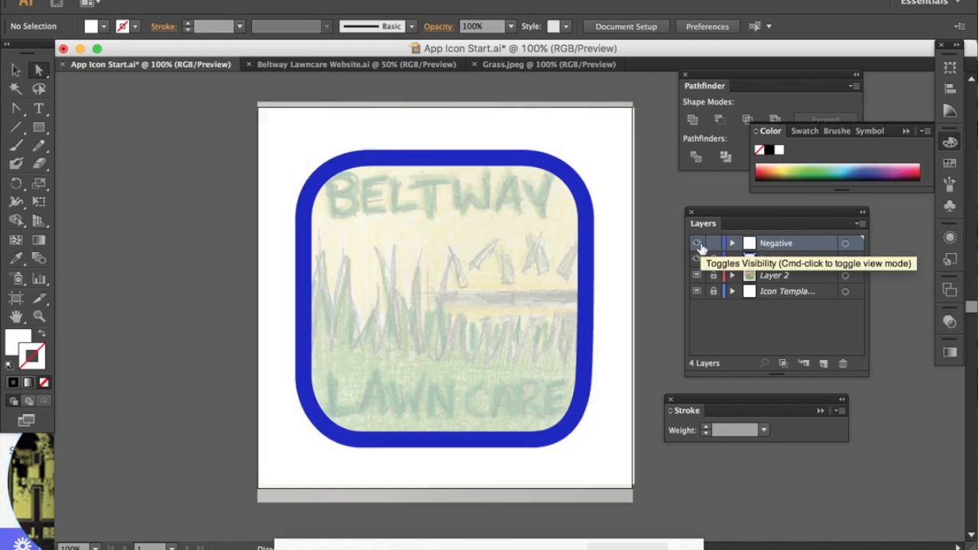